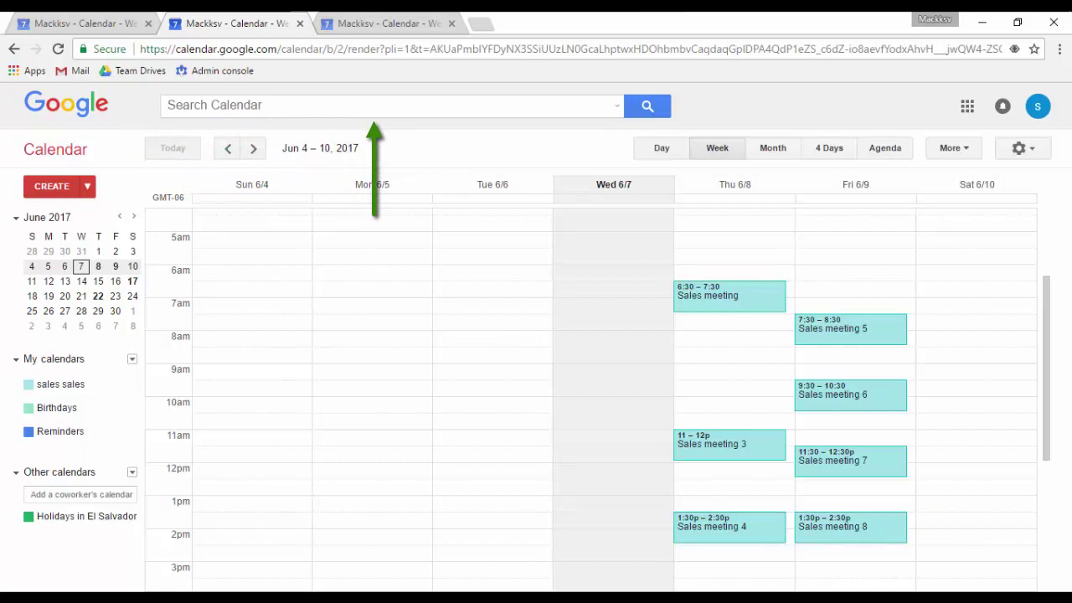
# - Examine the Google apps list, the notifications and the account information, closing them when done
pyautogui.click(967, 107)
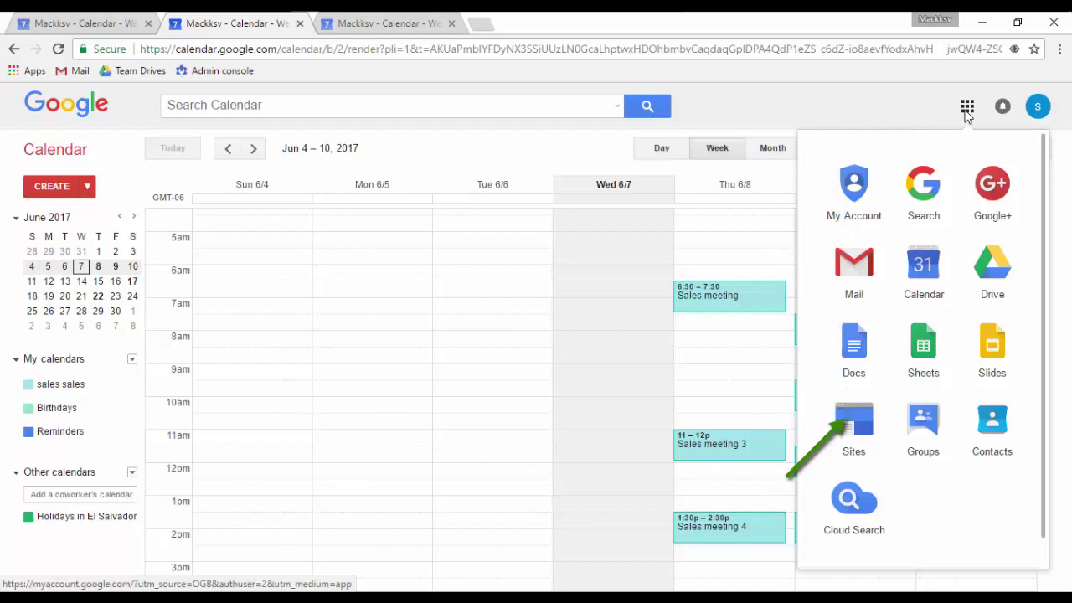
pyautogui.click(1004, 109)
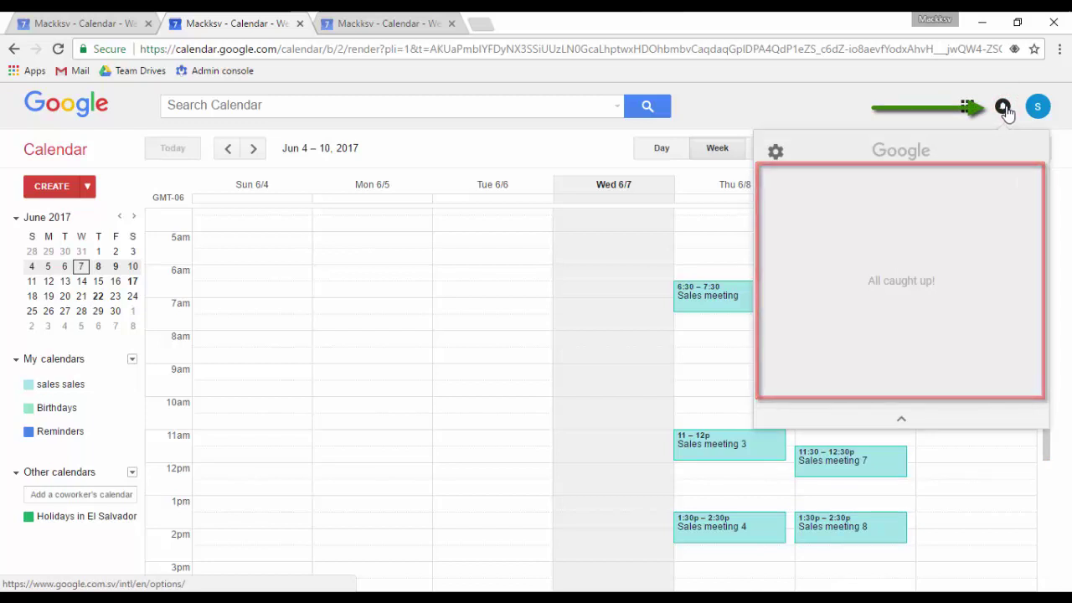
pyautogui.click(1033, 110)
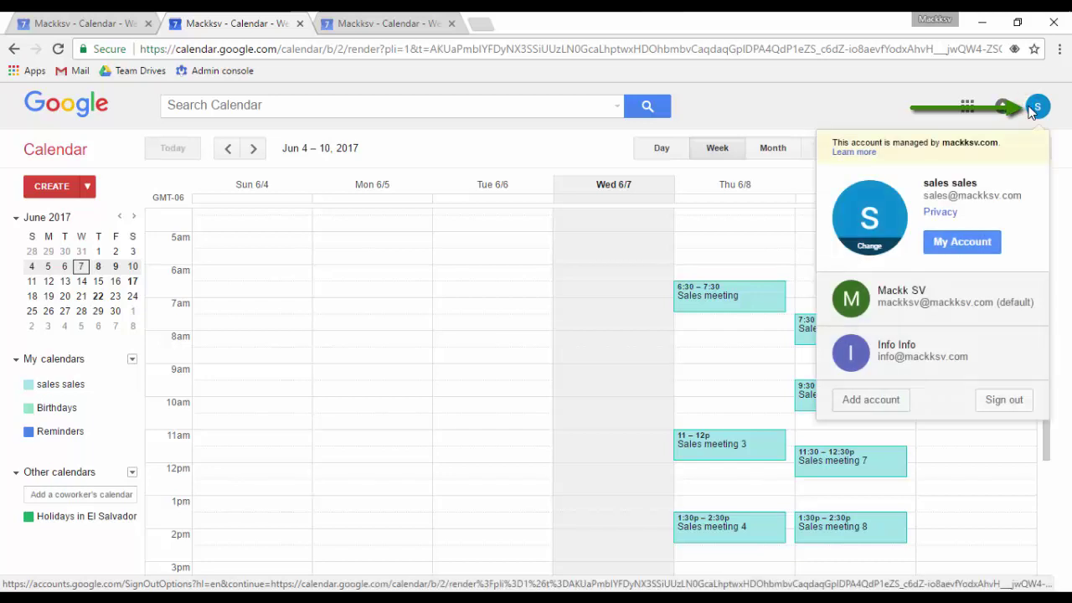
pyautogui.click(904, 106)
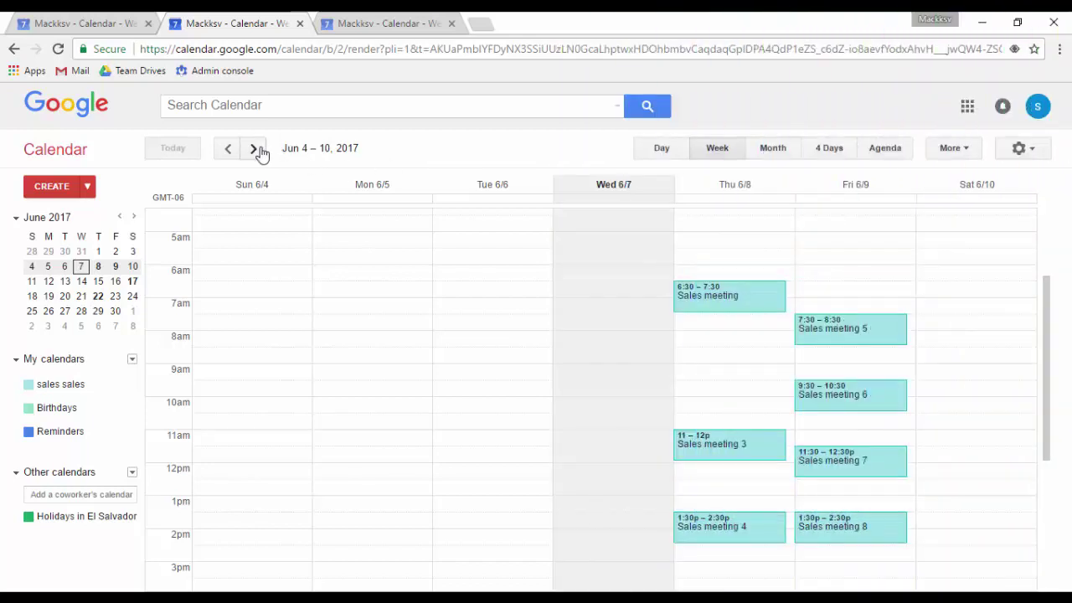
# - Browse the weekly calendar forward to June 18–24, 2017 and back to May 28–June 3, ending on the current week
pyautogui.click(258, 149)
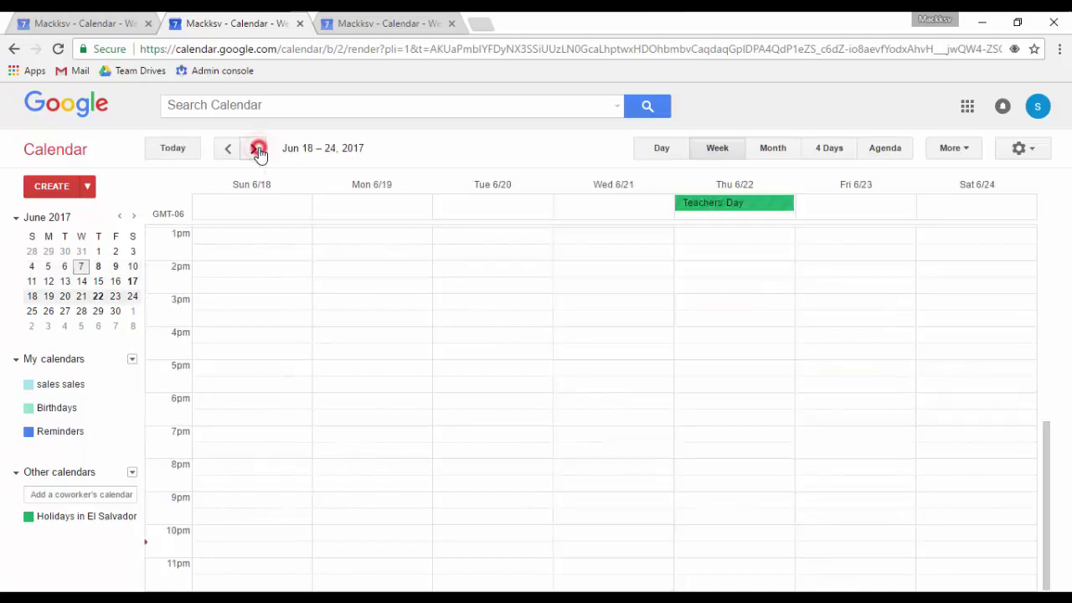
pyautogui.click(166, 152)
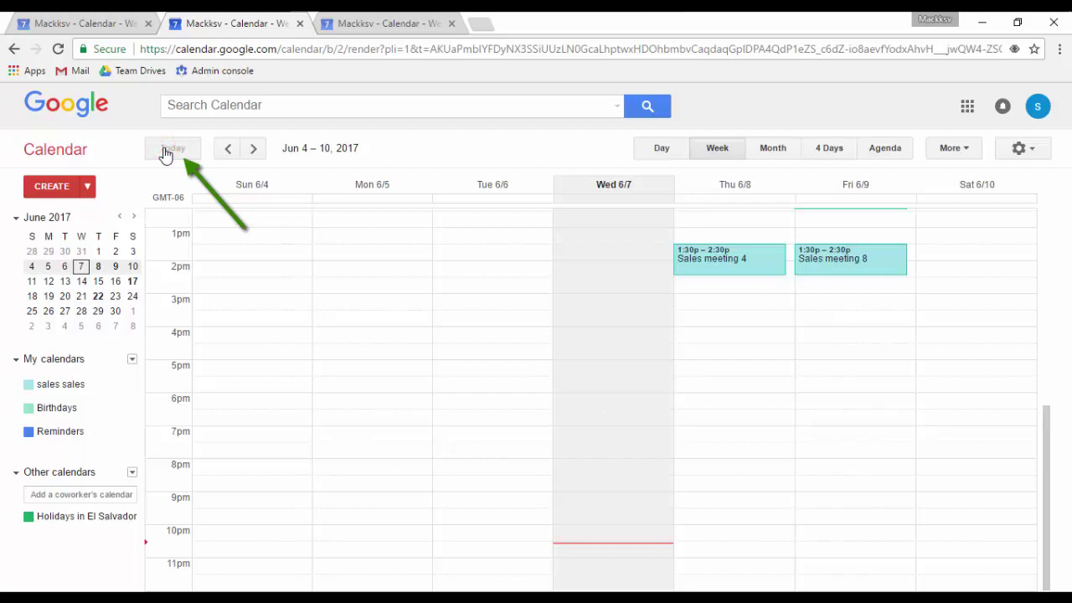
pyautogui.scroll(3, 491, 383)
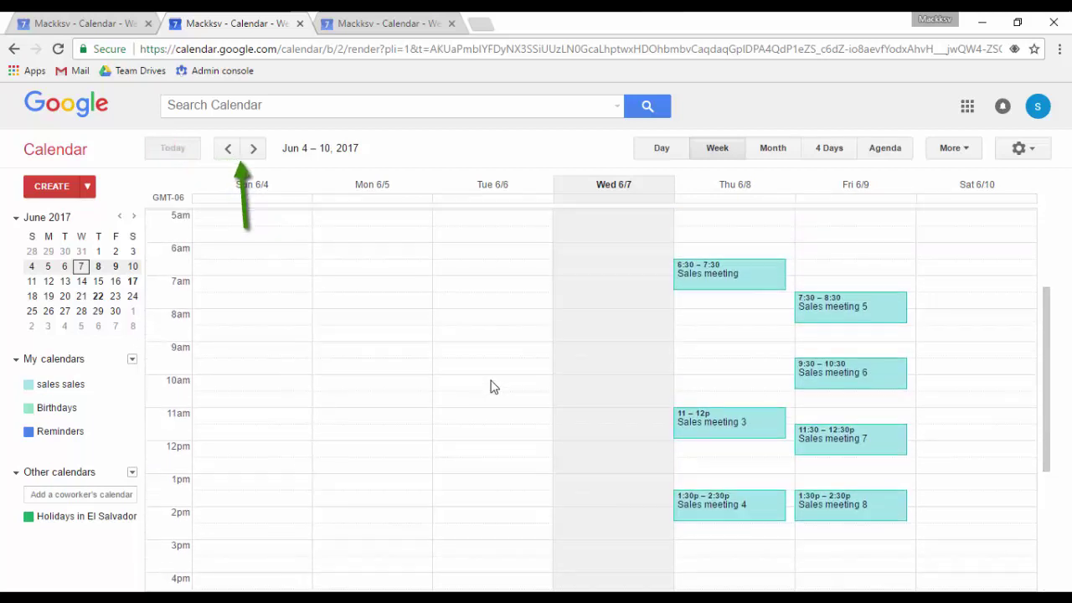
pyautogui.click(260, 156)
pyautogui.click(260, 156)
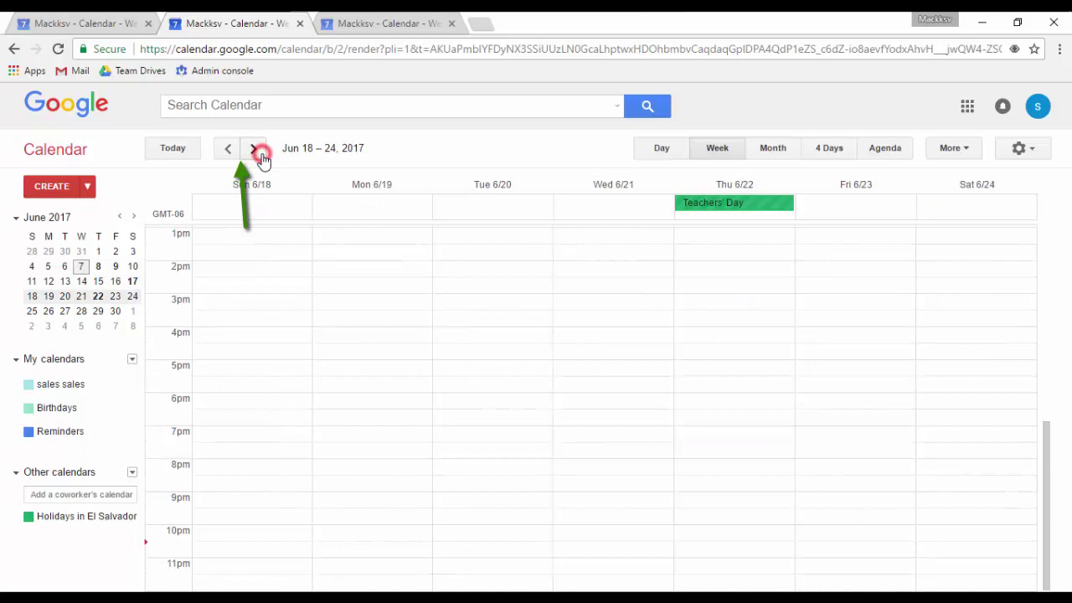
pyautogui.click(227, 152)
pyautogui.click(227, 152)
pyautogui.click(227, 152)
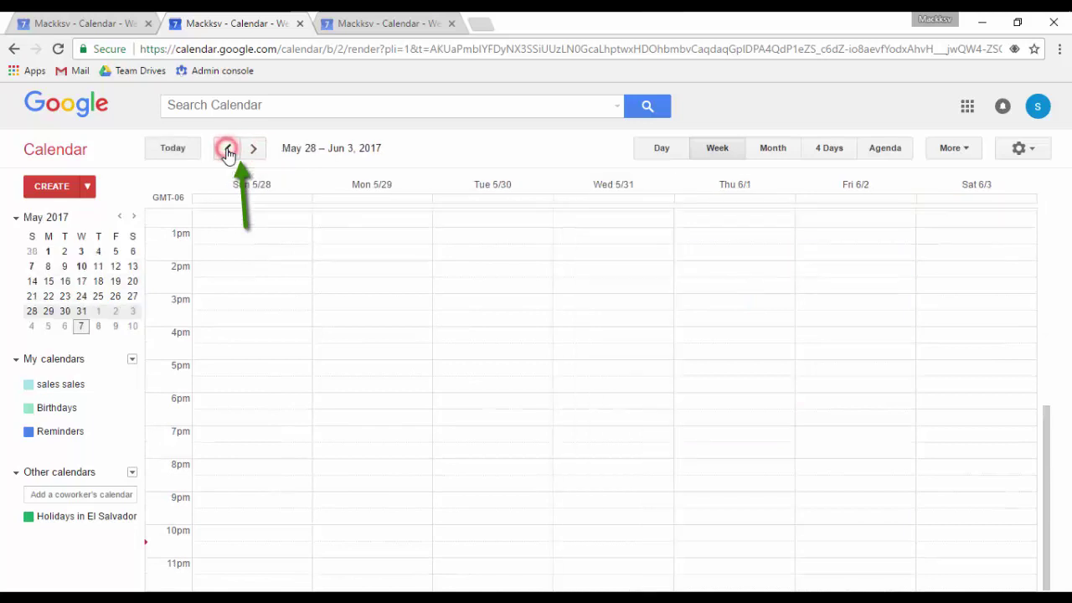
pyautogui.click(186, 153)
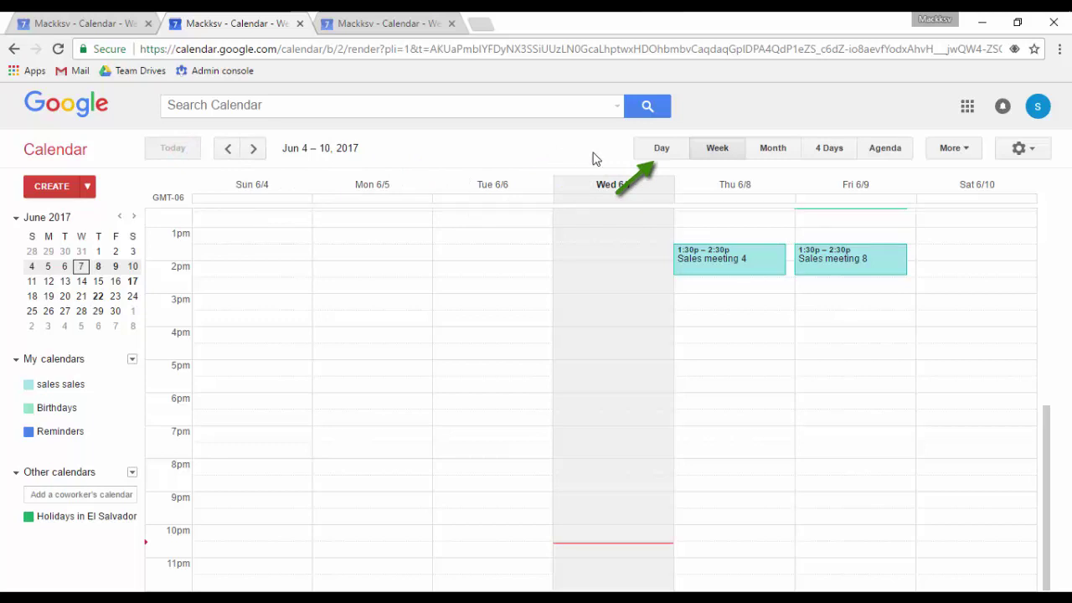
# - Look at the calendar in the Day, Week, Month, 4 Days and Agenda views
pyautogui.click(659, 151)
pyautogui.click(720, 153)
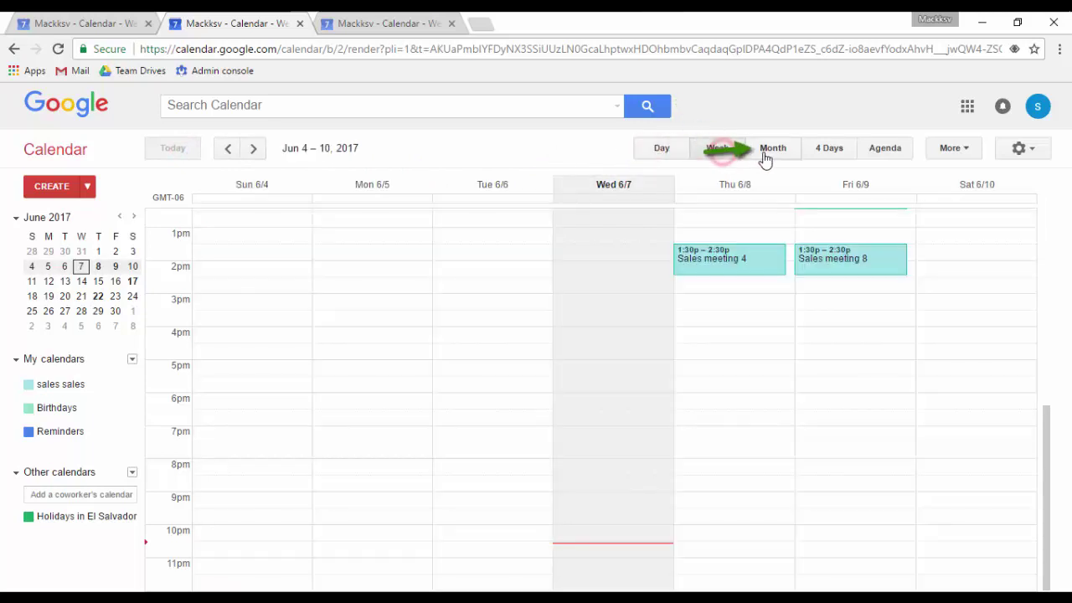
pyautogui.click(764, 158)
pyautogui.click(817, 155)
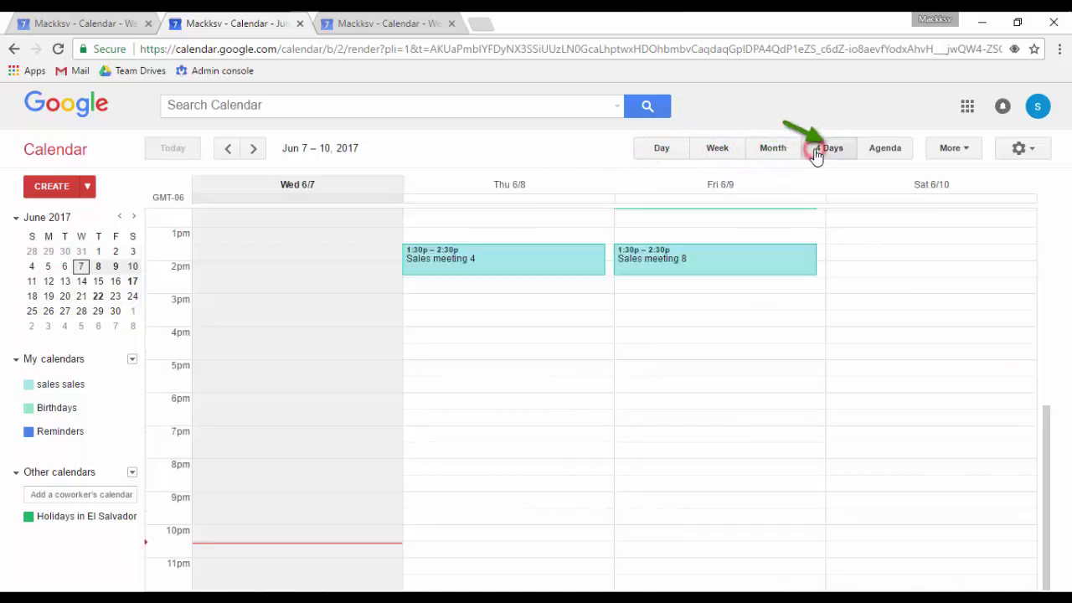
pyautogui.click(879, 153)
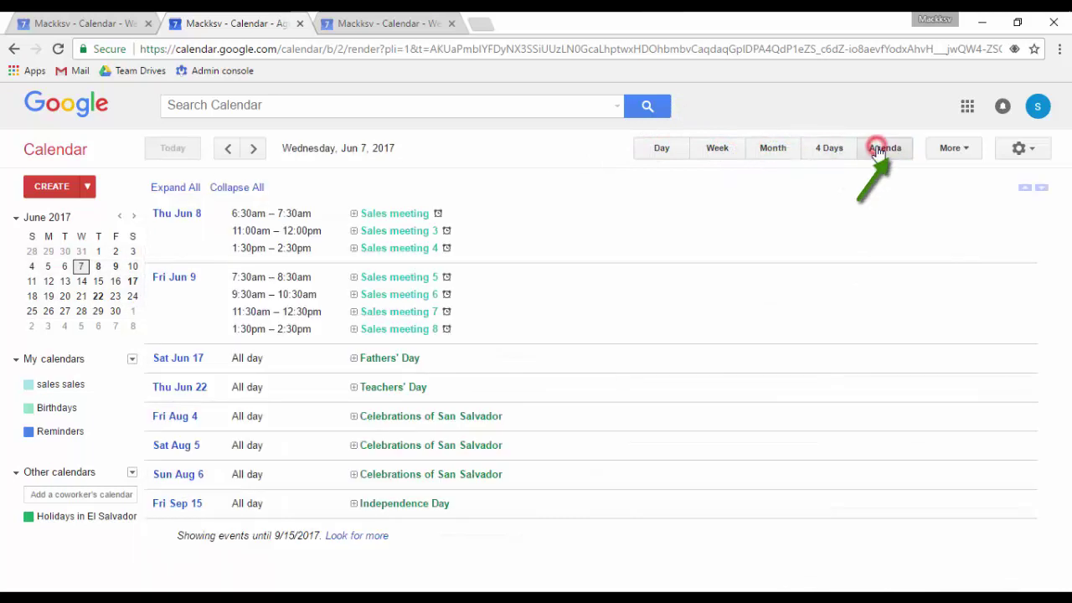
# - Examine the additional calendar actions and the settings options, and return to the Week view
pyautogui.click(953, 150)
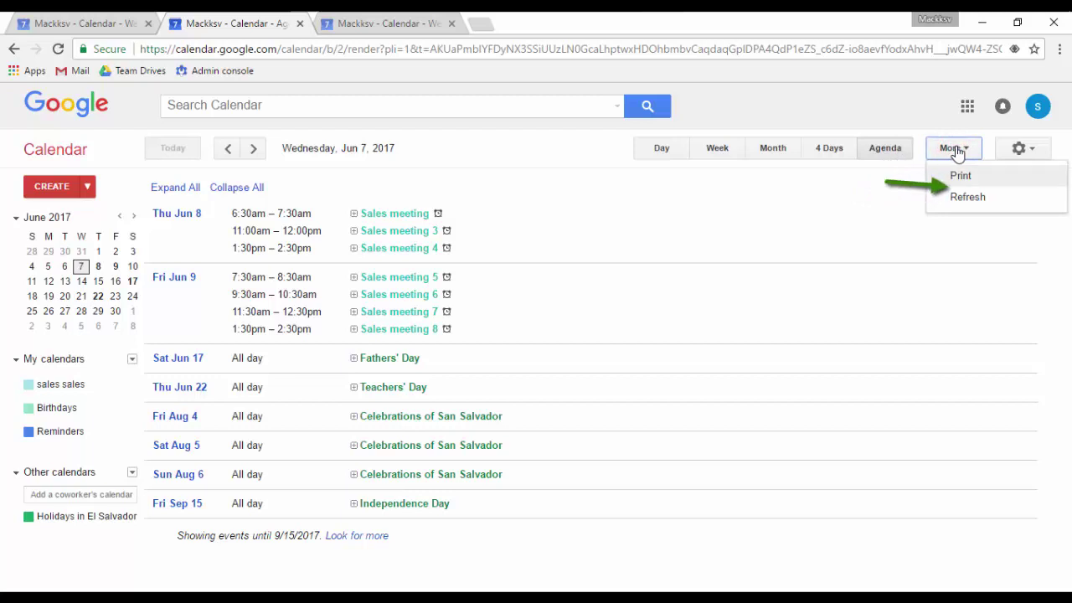
pyautogui.click(1020, 151)
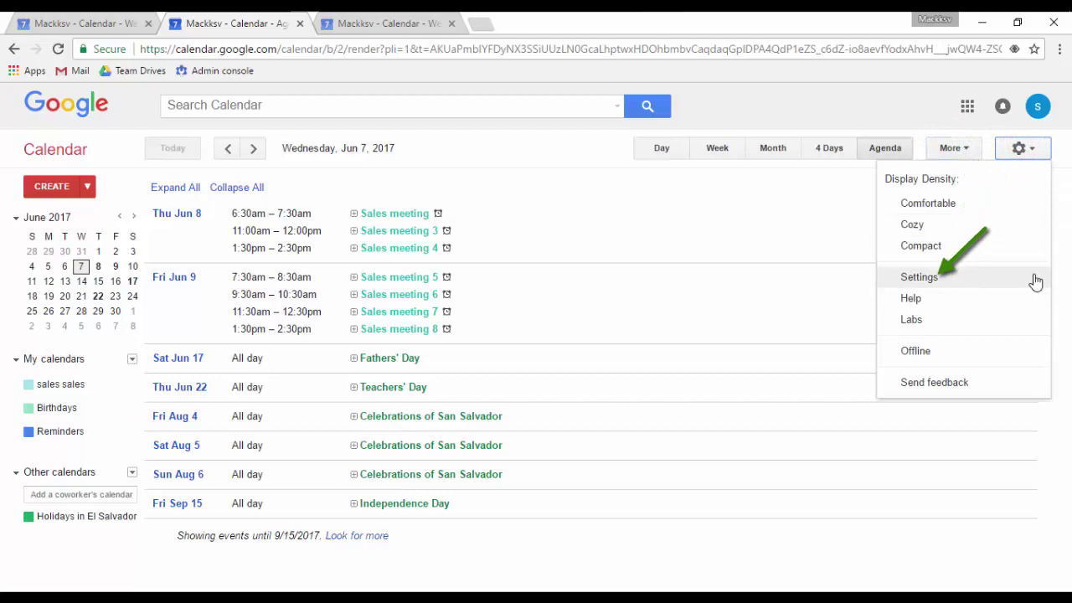
pyautogui.click(720, 152)
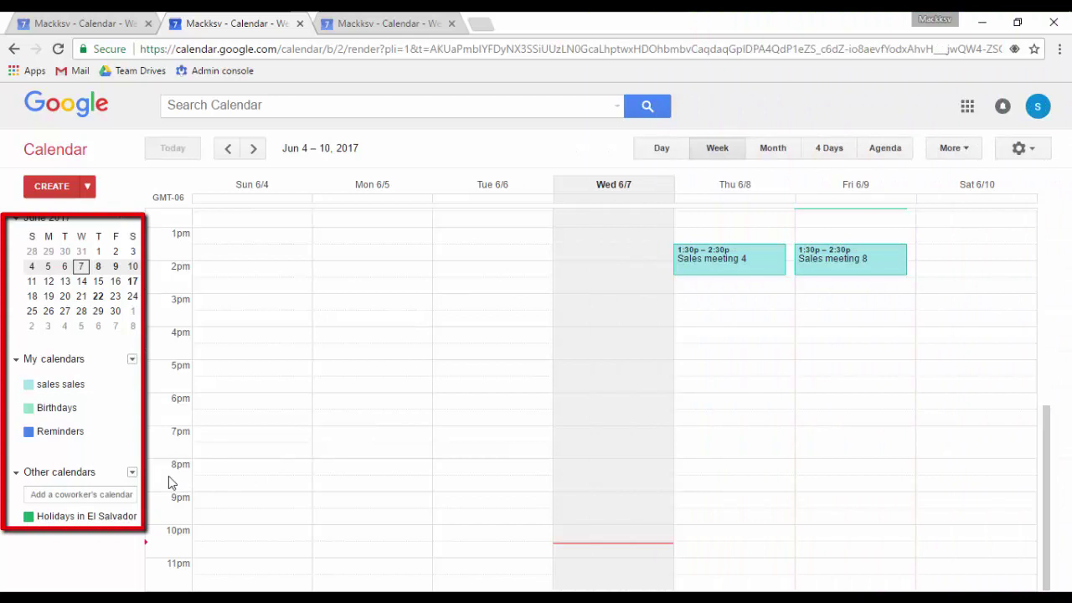
# - Review the options for adding other calendars and dismiss the blank event draft on Sunday, June 4
pyautogui.click(132, 474)
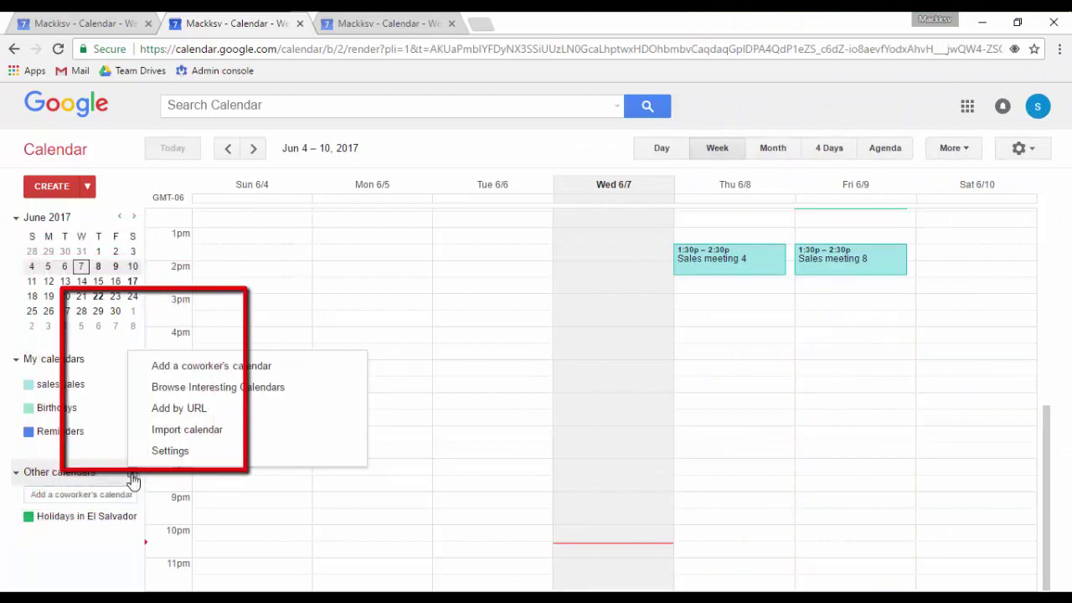
pyautogui.click(201, 482)
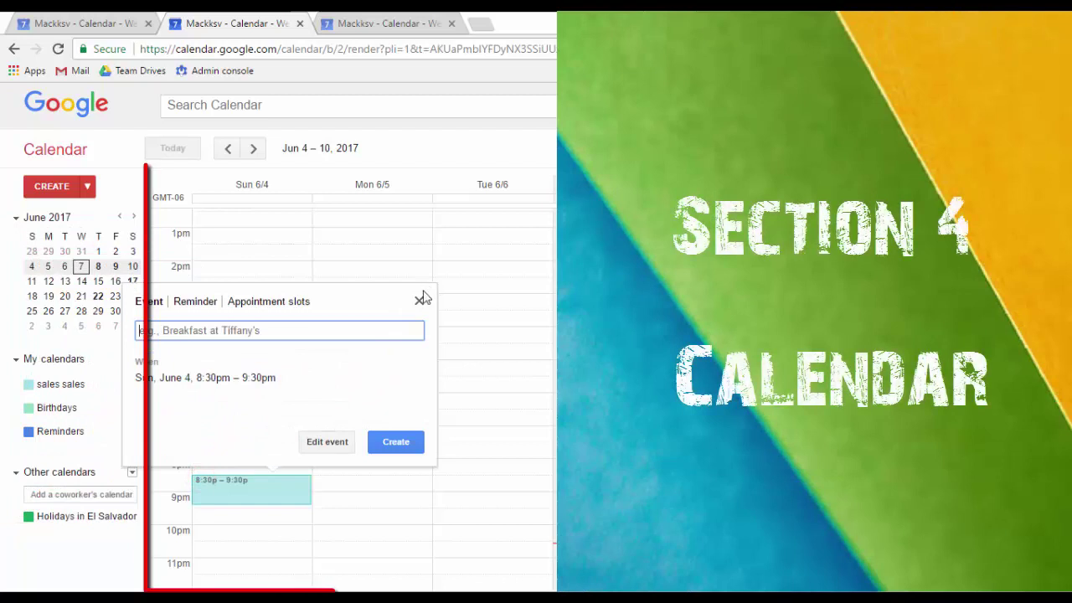
pyautogui.click(419, 300)
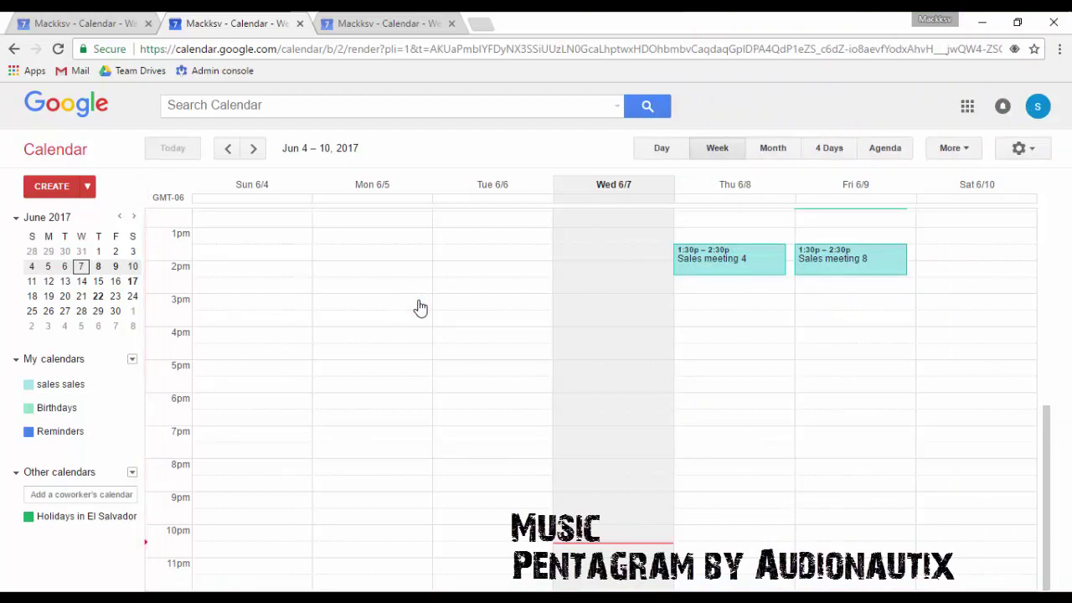
# - Hide the events of the sales sales calendar and show them again
pyautogui.scroll(6, 421, 308)
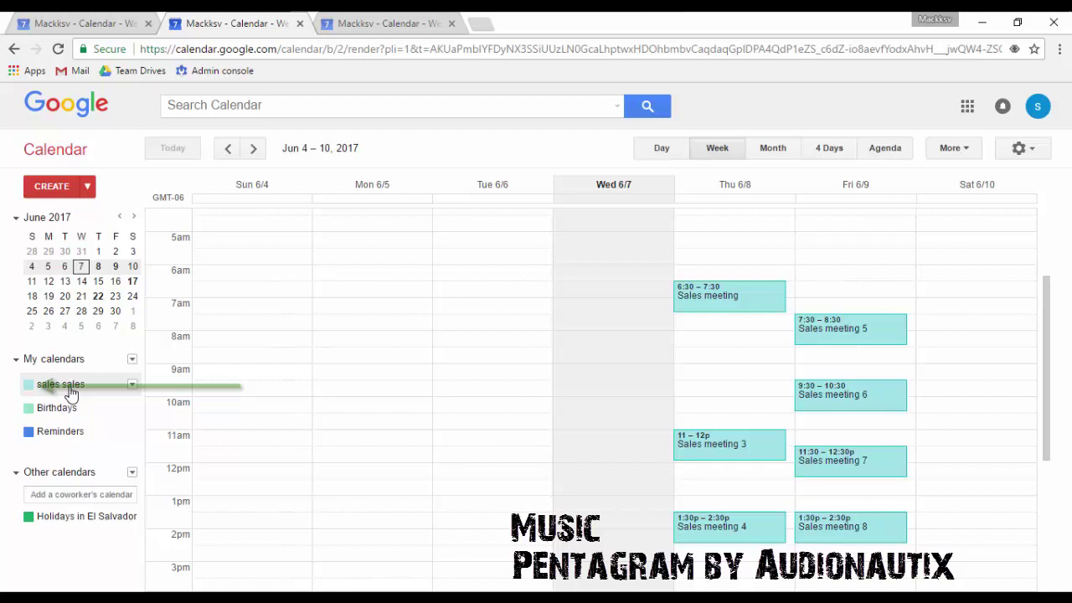
pyautogui.click(28, 385)
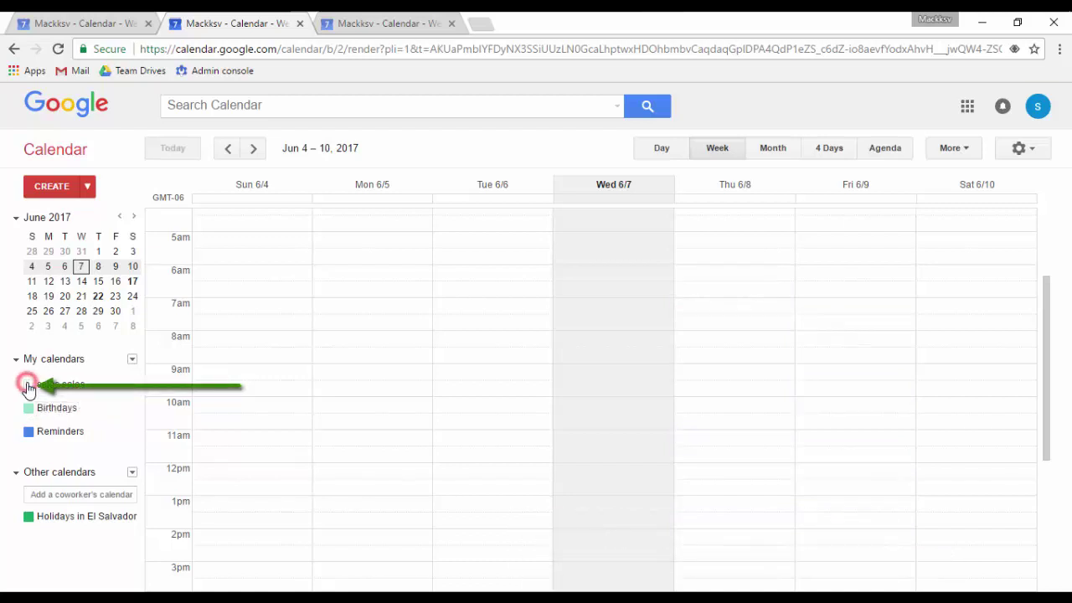
pyautogui.click(28, 385)
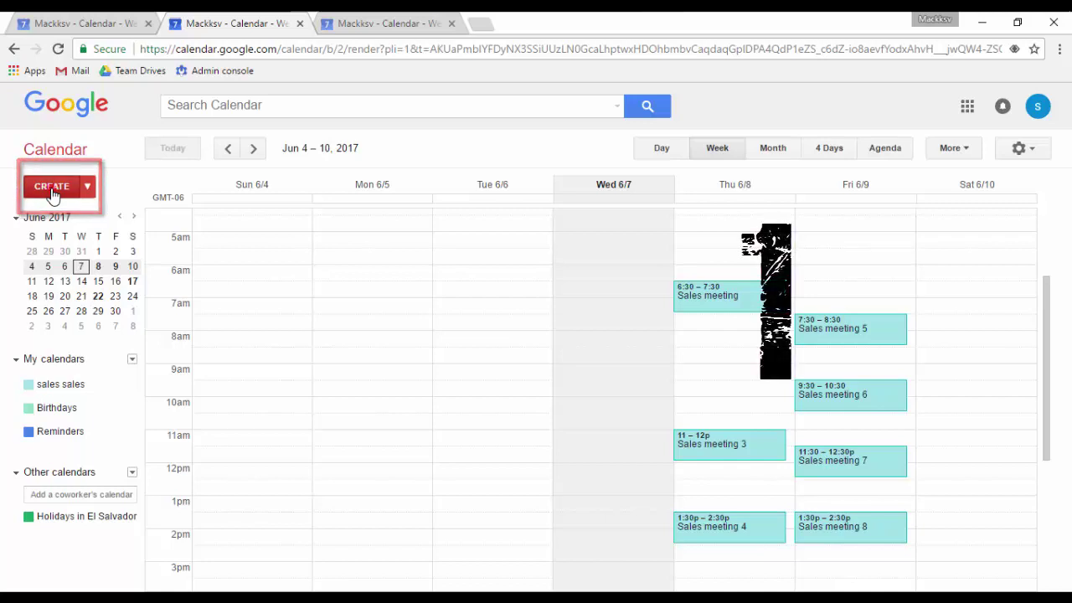
# - View the blank full event form and return to the calendar without saving
pyautogui.click(52, 192)
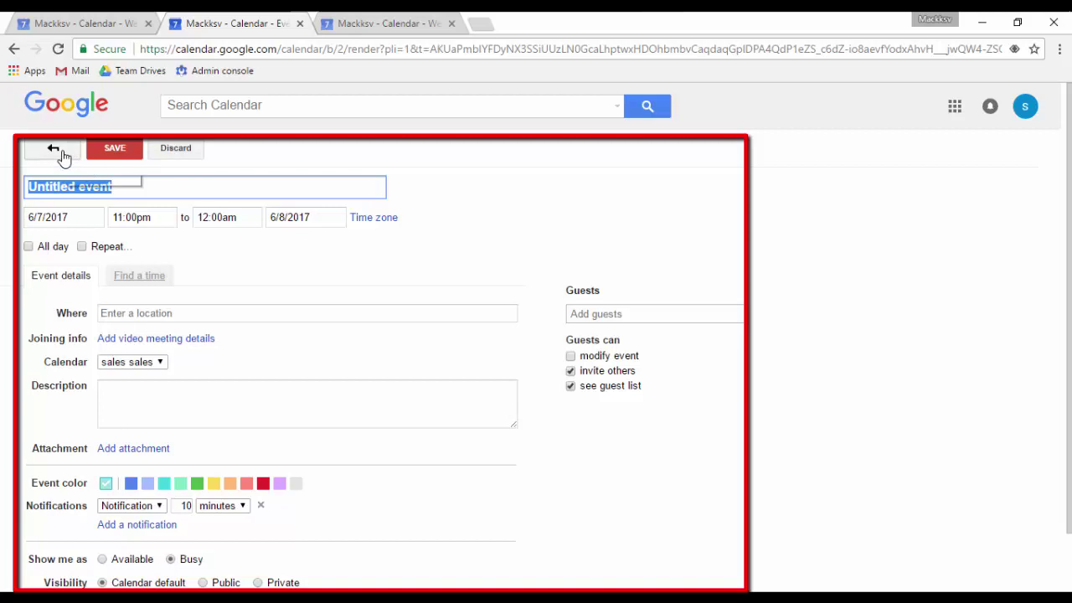
pyautogui.click(62, 154)
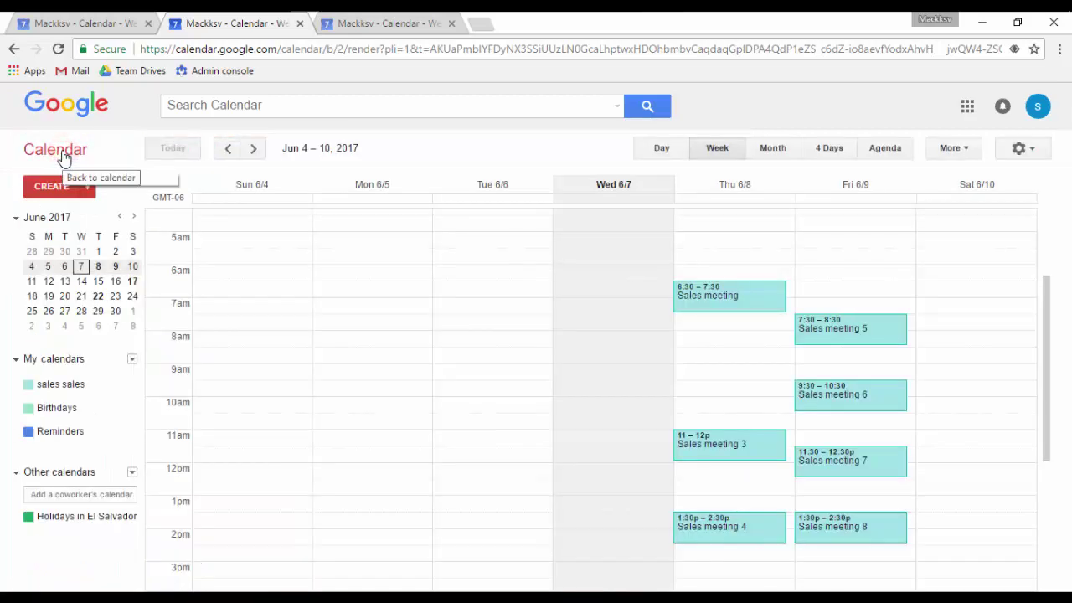
# - Start an event on Thursday, June 8, 8:30am–9:30am, titled "test event test", in the full event editor
pyautogui.click(695, 362)
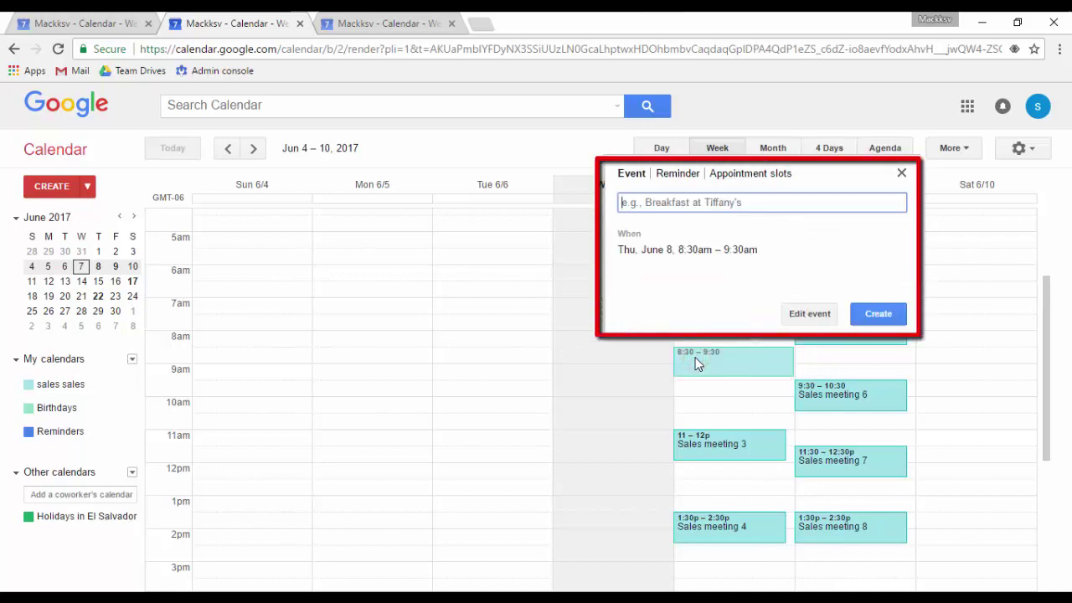
pyautogui.write('test evet')
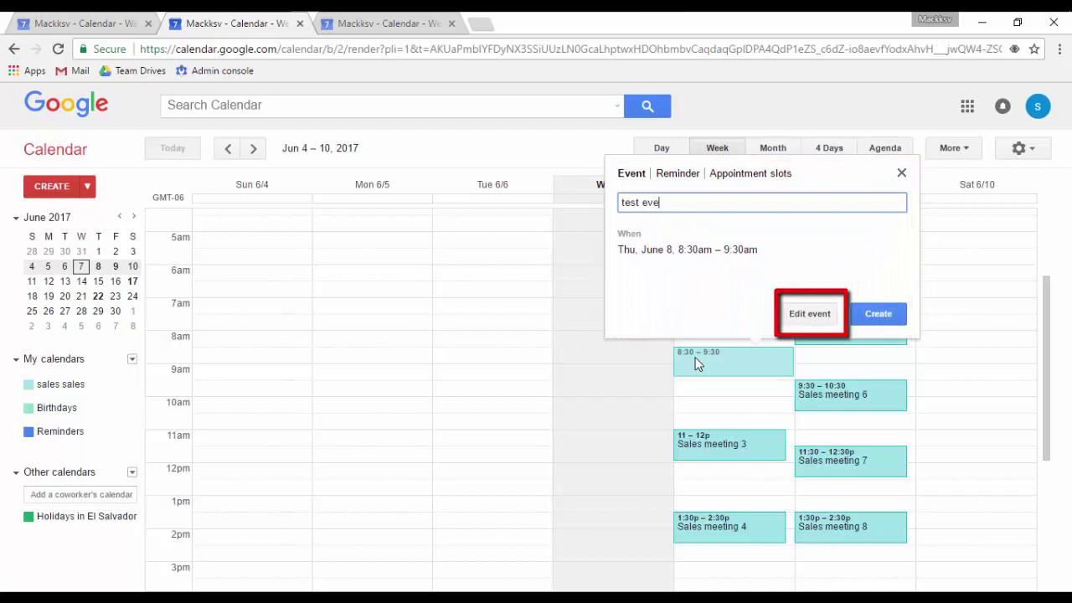
pyautogui.click(820, 314)
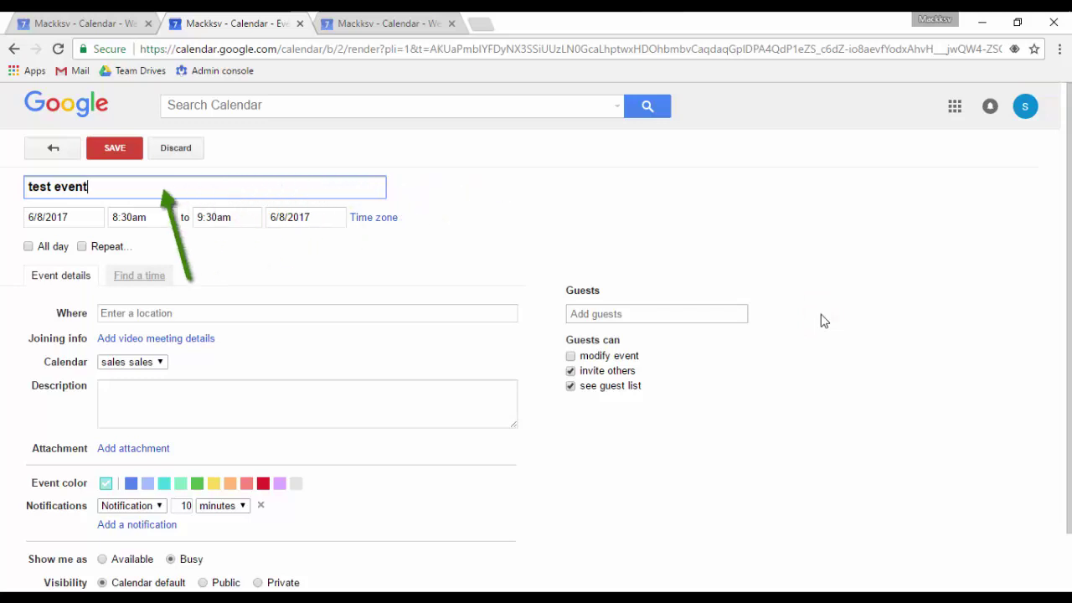
pyautogui.write('test')
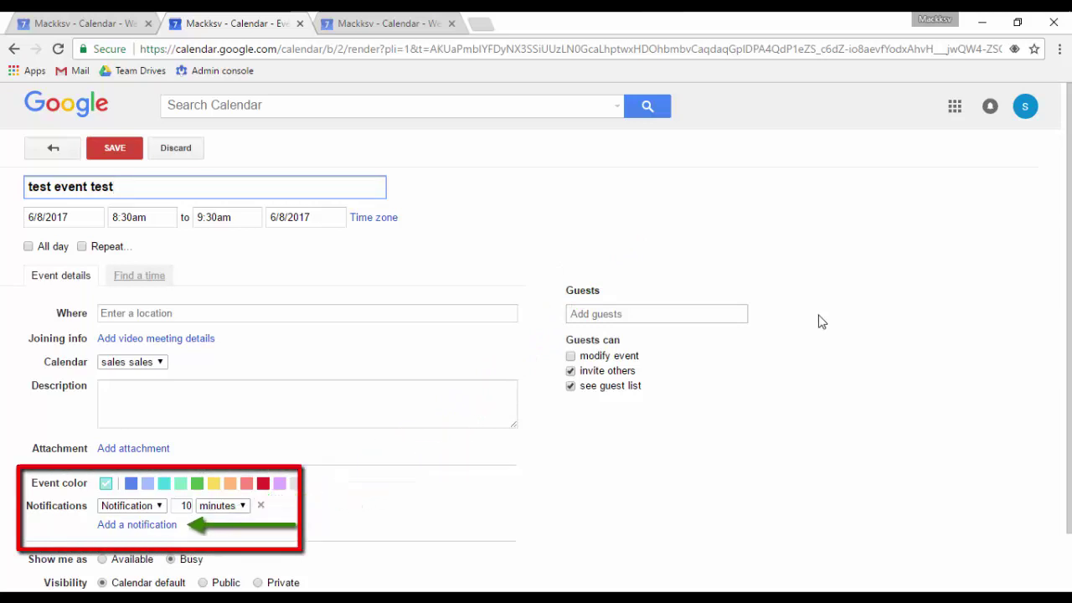
# - Add a second notification of type Email to the event and save it
pyautogui.click(155, 532)
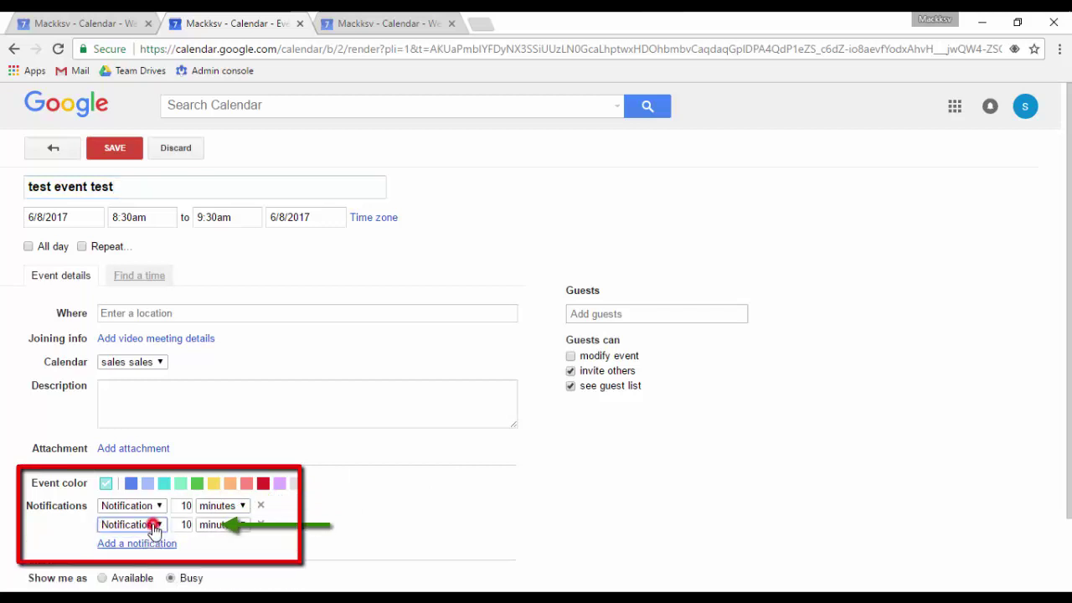
pyautogui.click(155, 528)
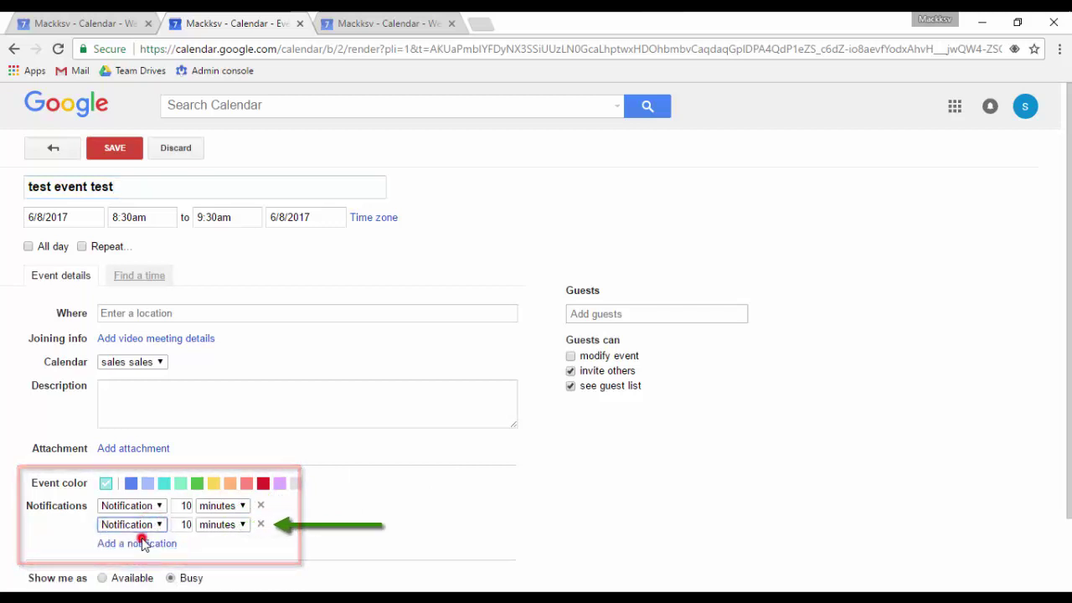
pyautogui.click(139, 537)
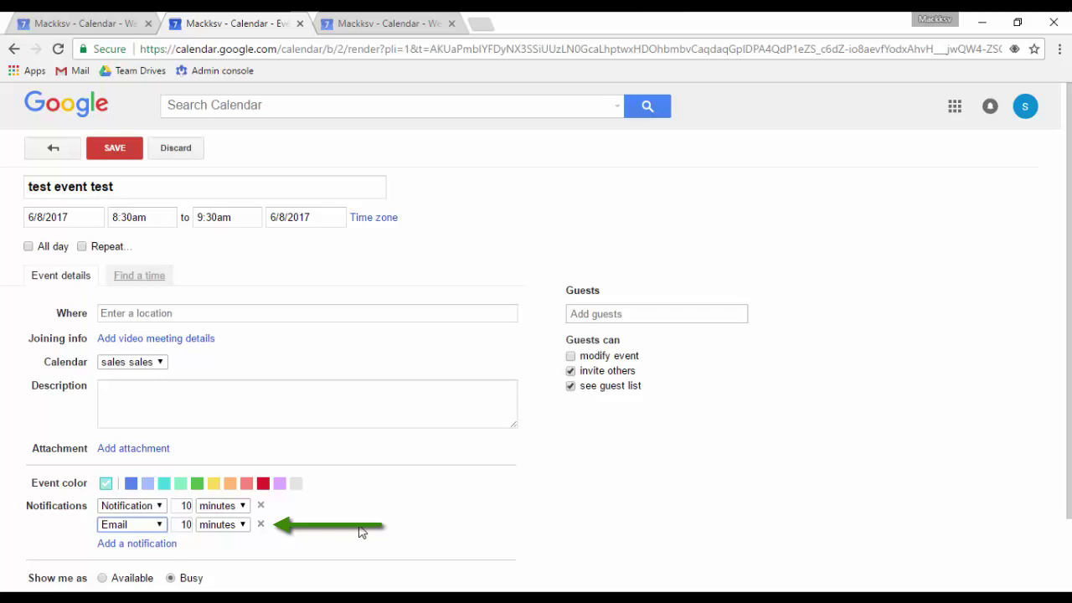
pyautogui.click(112, 151)
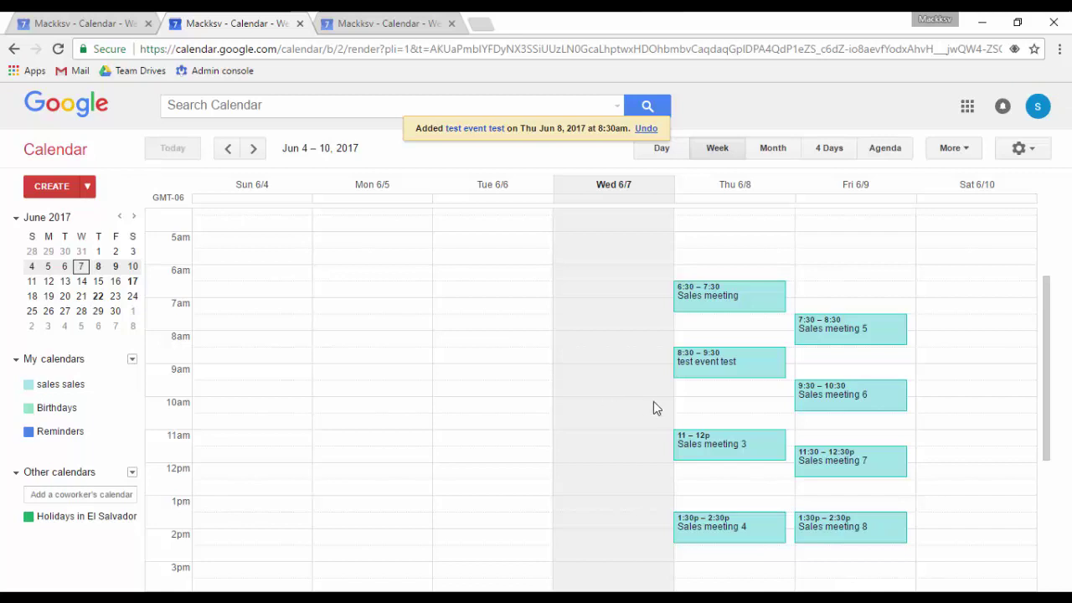
# - Create a reminder named "cook" for Thursday, June 8 at 10:00am
pyautogui.click(690, 408)
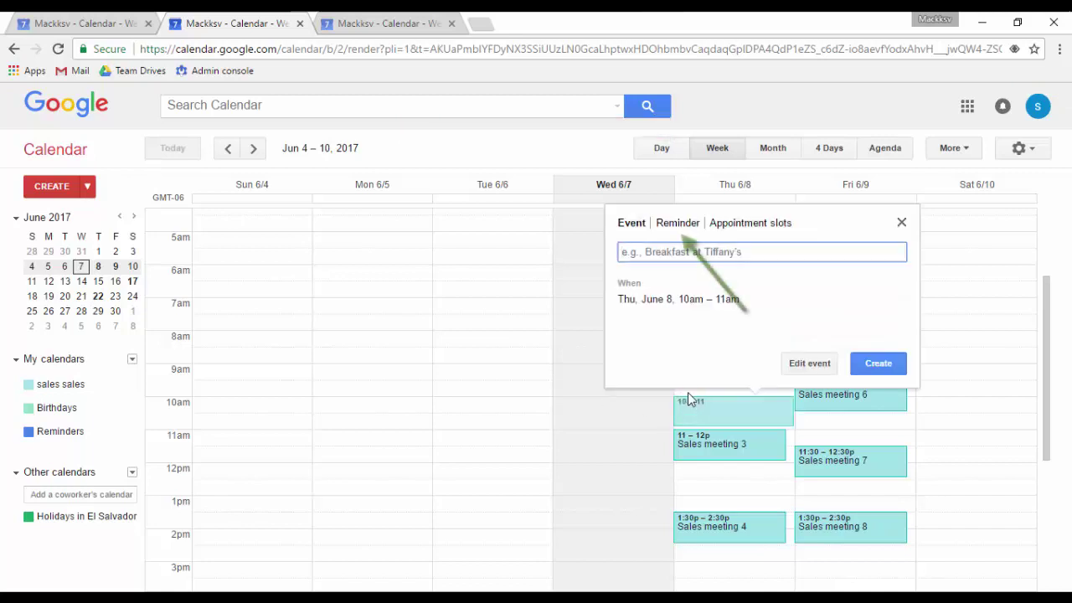
pyautogui.click(678, 226)
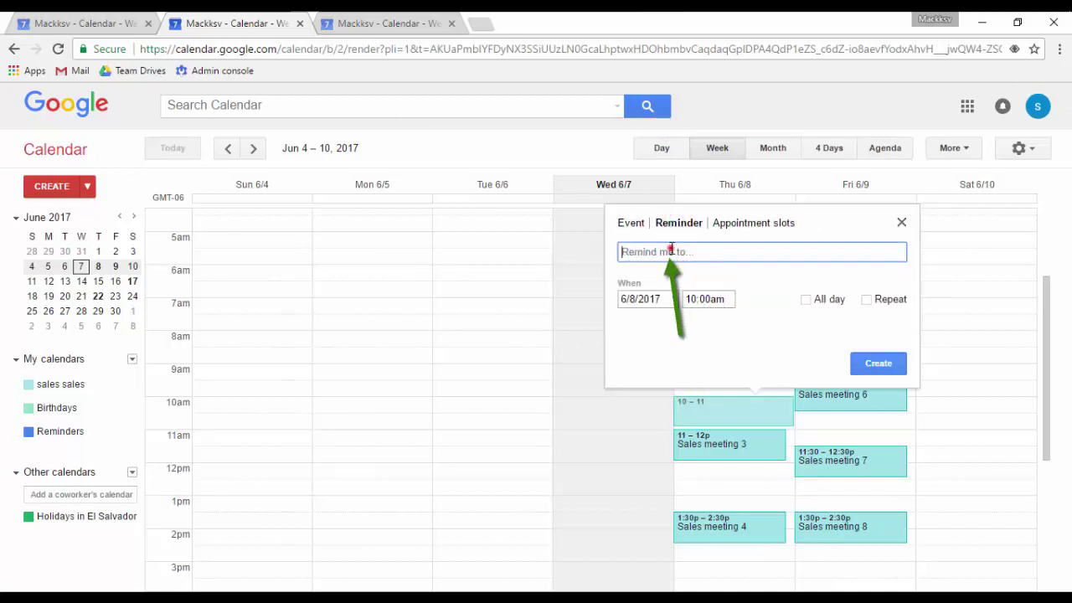
pyautogui.click(672, 251)
pyautogui.write('cook')
pyautogui.click(879, 363)
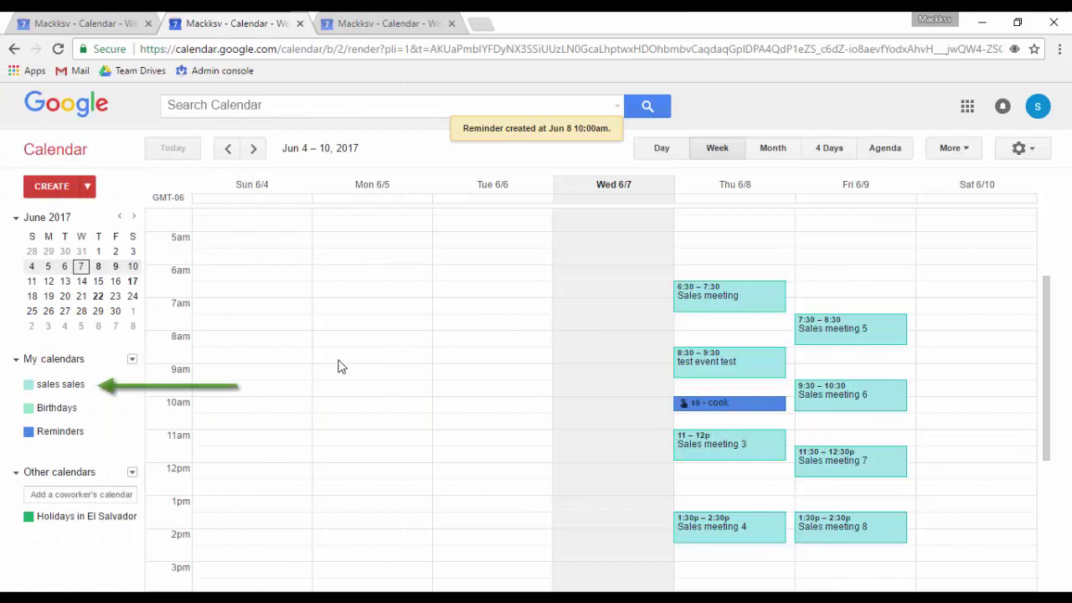
# - Open the sharing settings of the "sales sales" calendar and view the permission options for everyone in the organization
pyautogui.moveTo(128, 392)
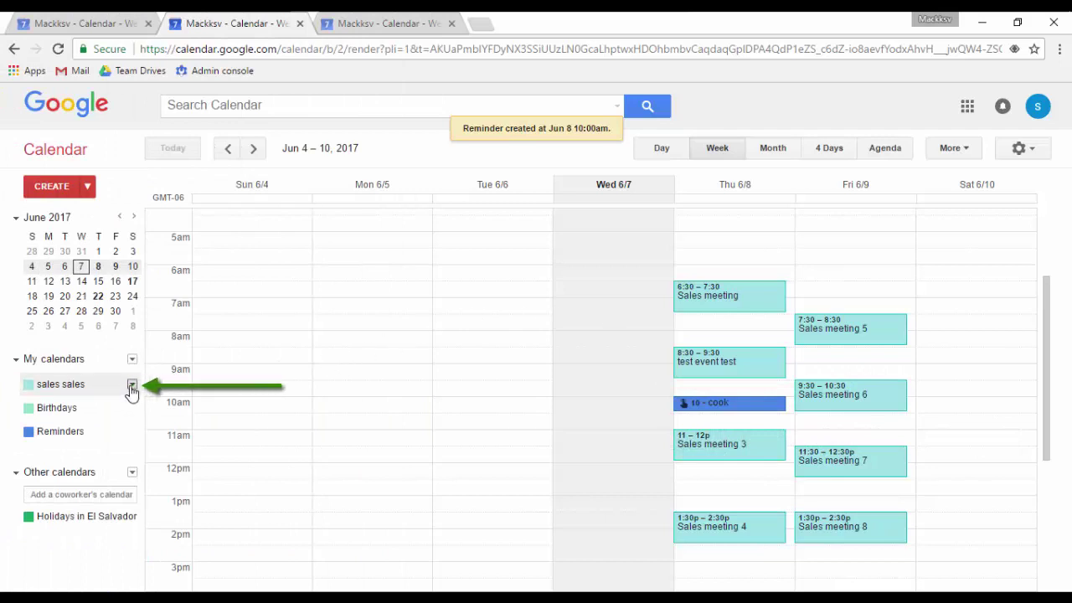
pyautogui.click(132, 385)
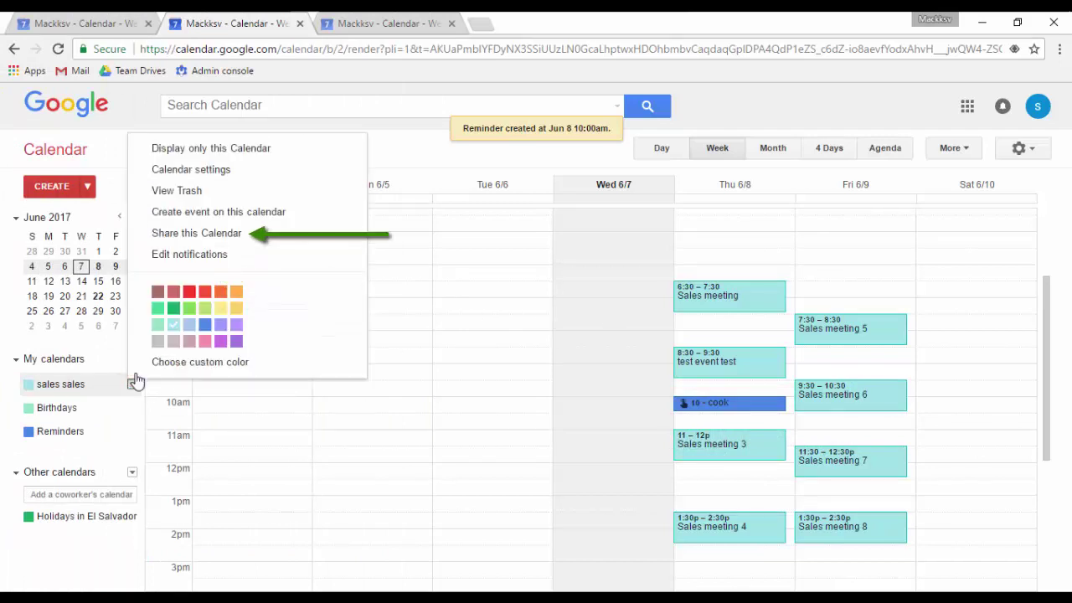
pyautogui.click(238, 238)
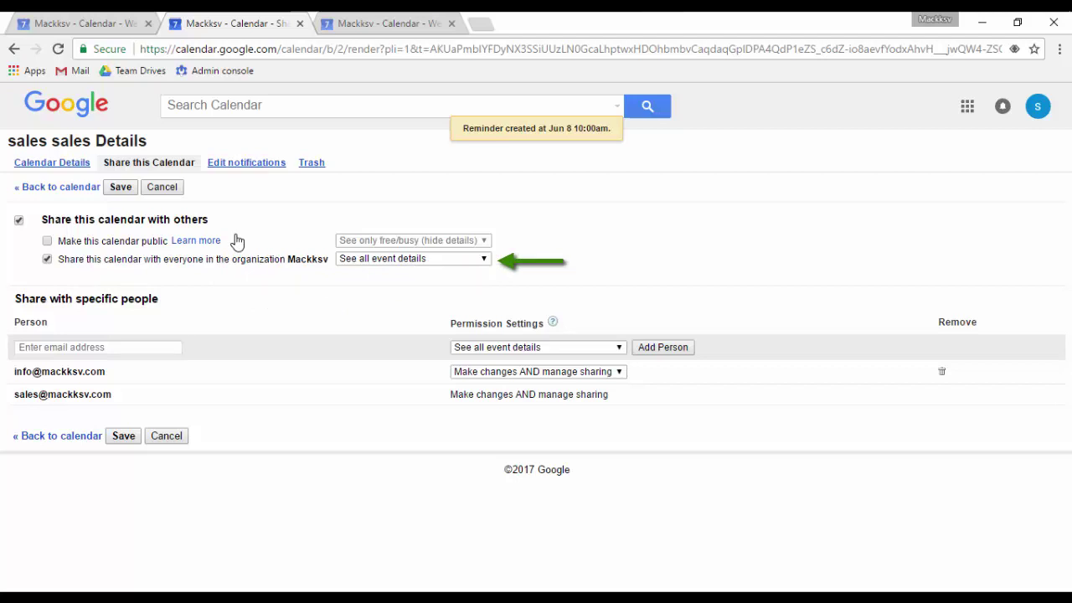
pyautogui.click(450, 262)
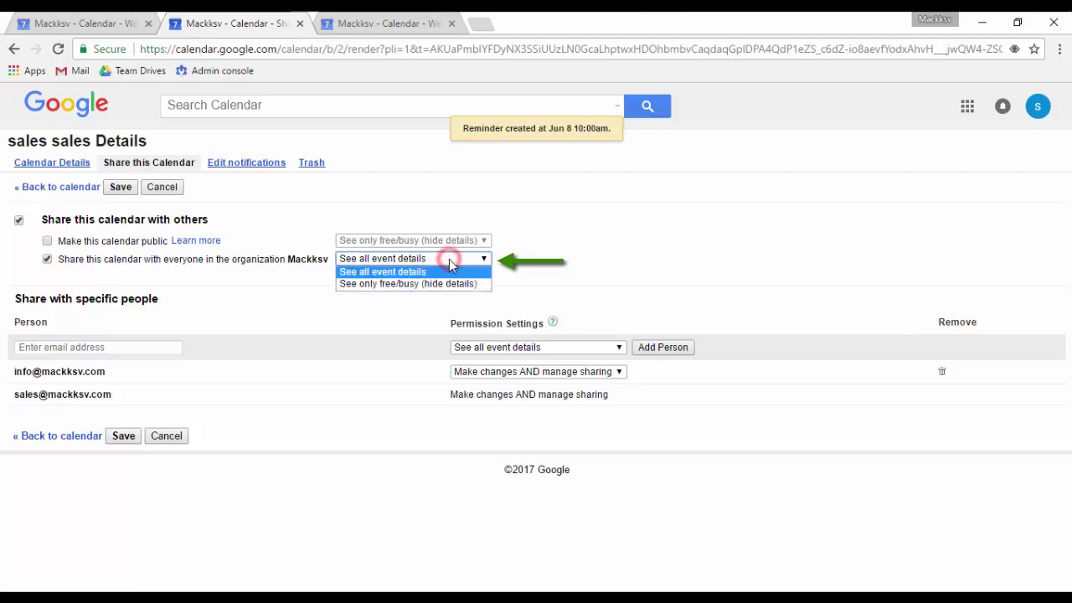
pyautogui.click(514, 262)
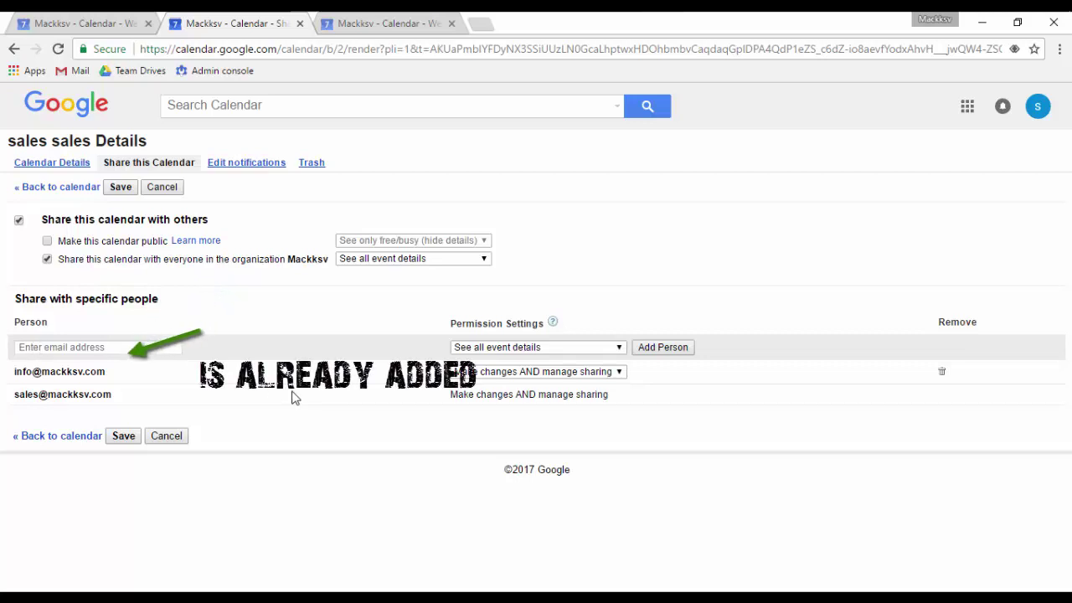
# - Go through the permission levels for the info account, choose "Make changes AND manage sharing", and save the sharing settings
pyautogui.click(619, 371)
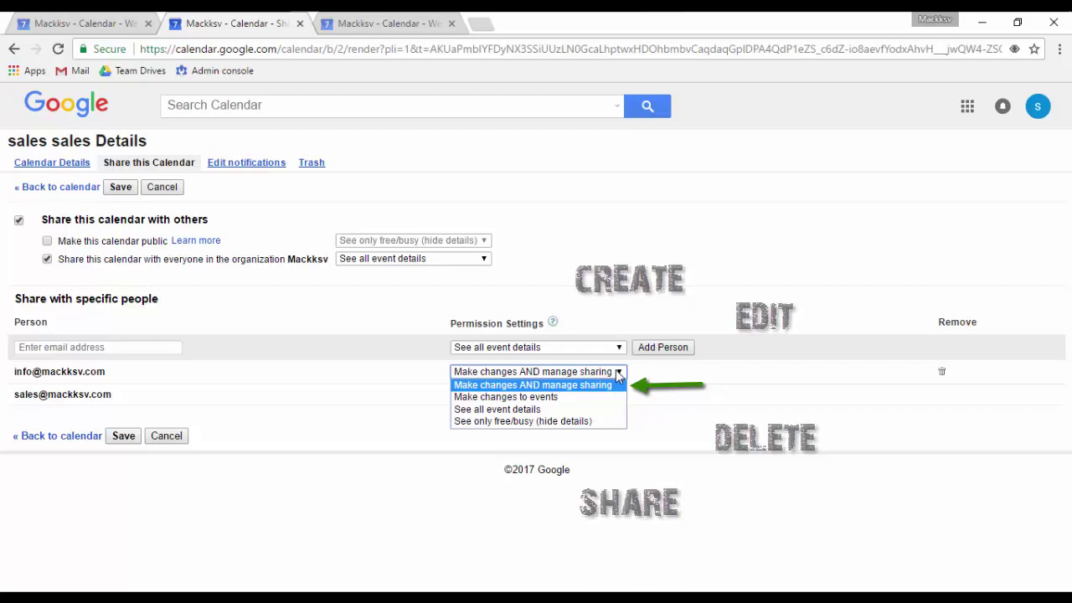
pyautogui.press('Down')
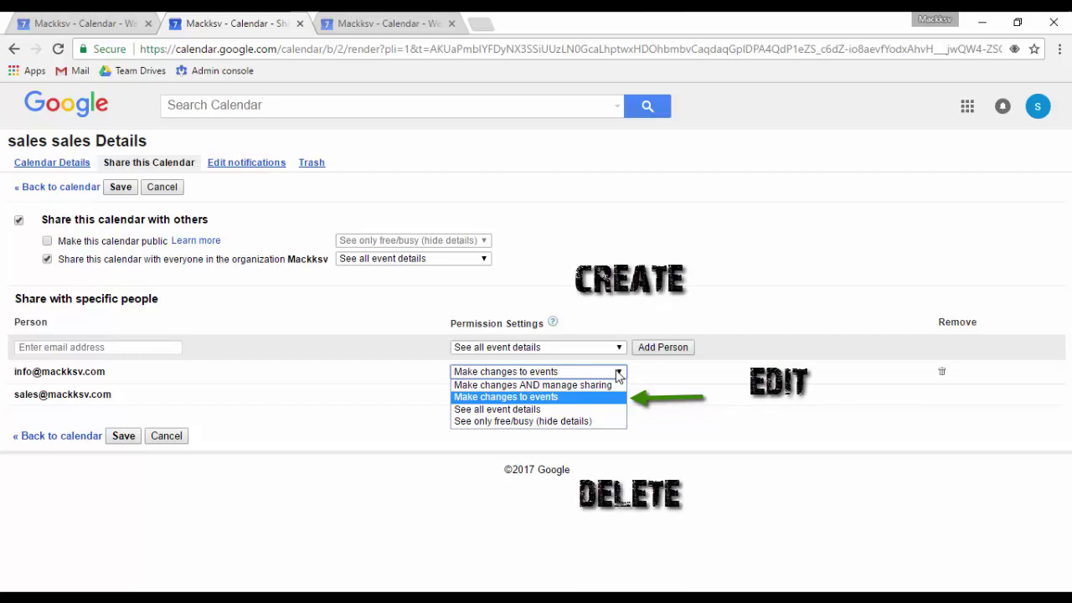
pyautogui.press('Down')
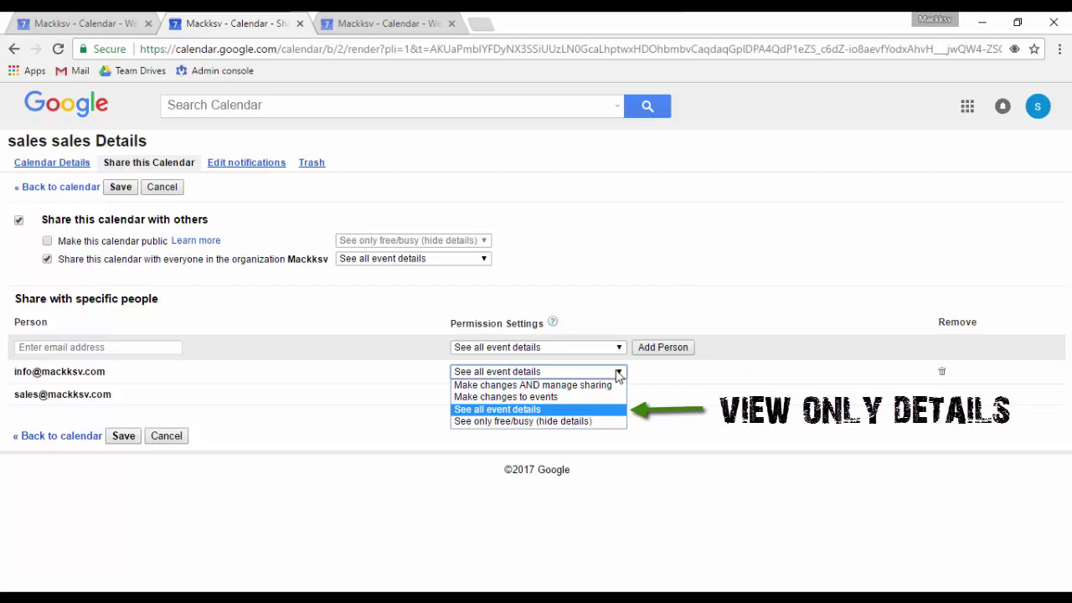
pyautogui.press('Down')
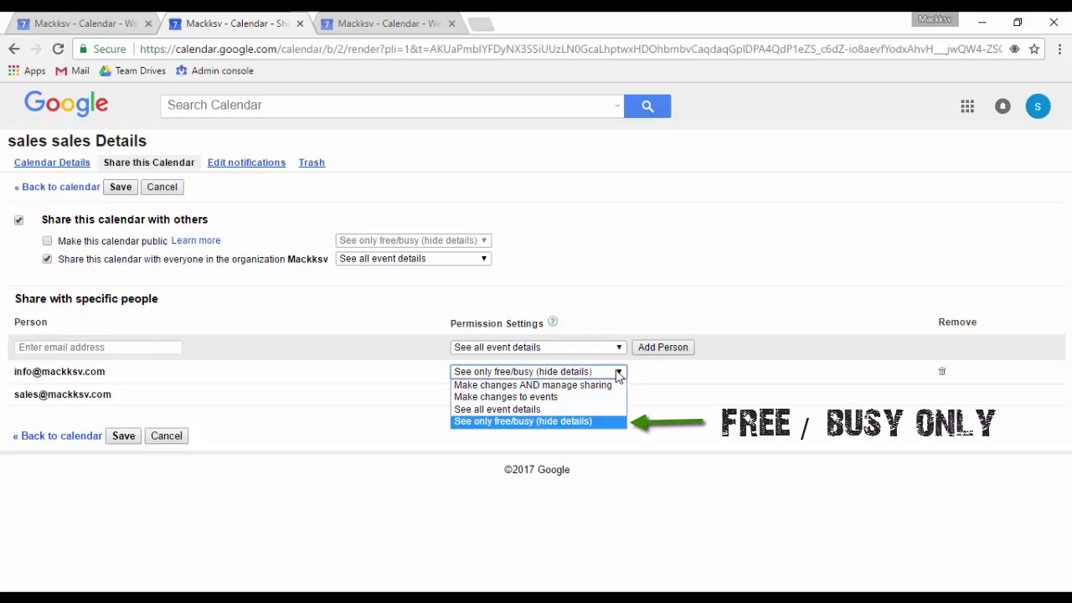
pyautogui.click(612, 385)
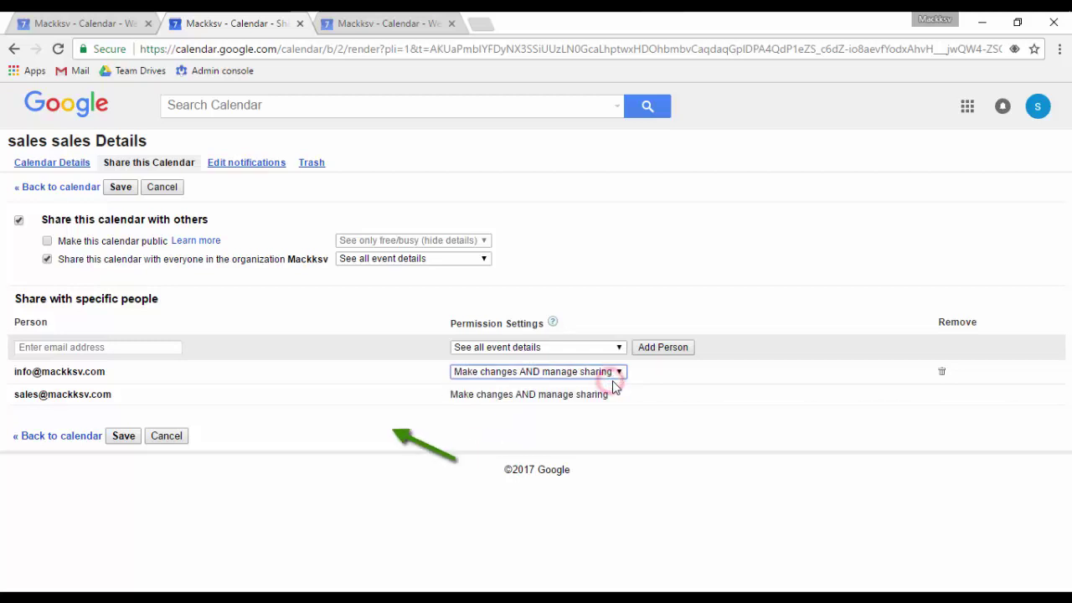
pyautogui.click(124, 435)
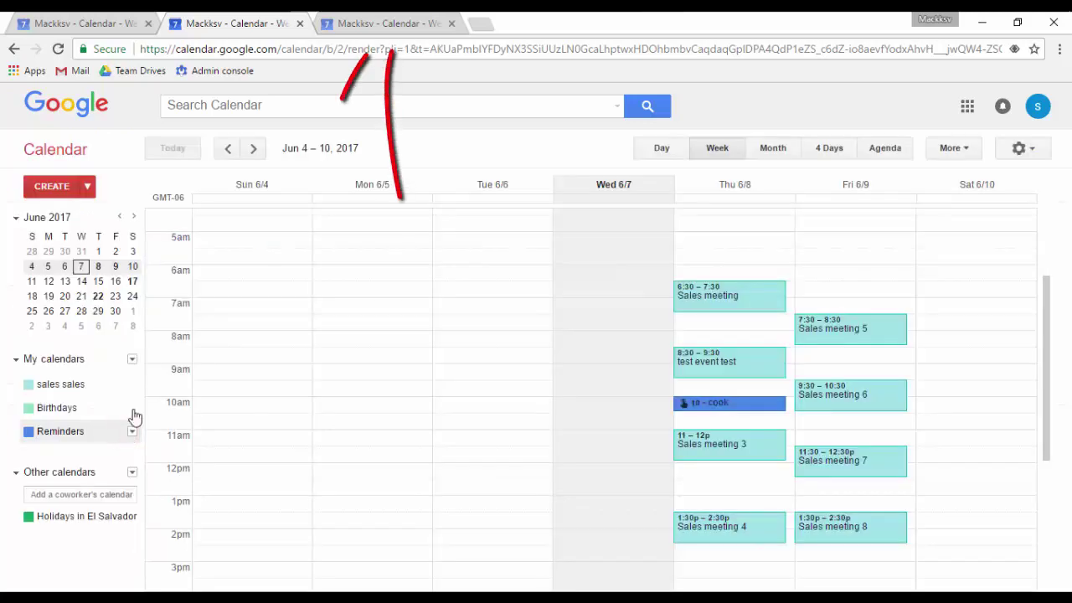
# - View the info account's calendar and its field for adding a coworker's calendar, and return to the sales account's calendar
pyautogui.click(365, 27)
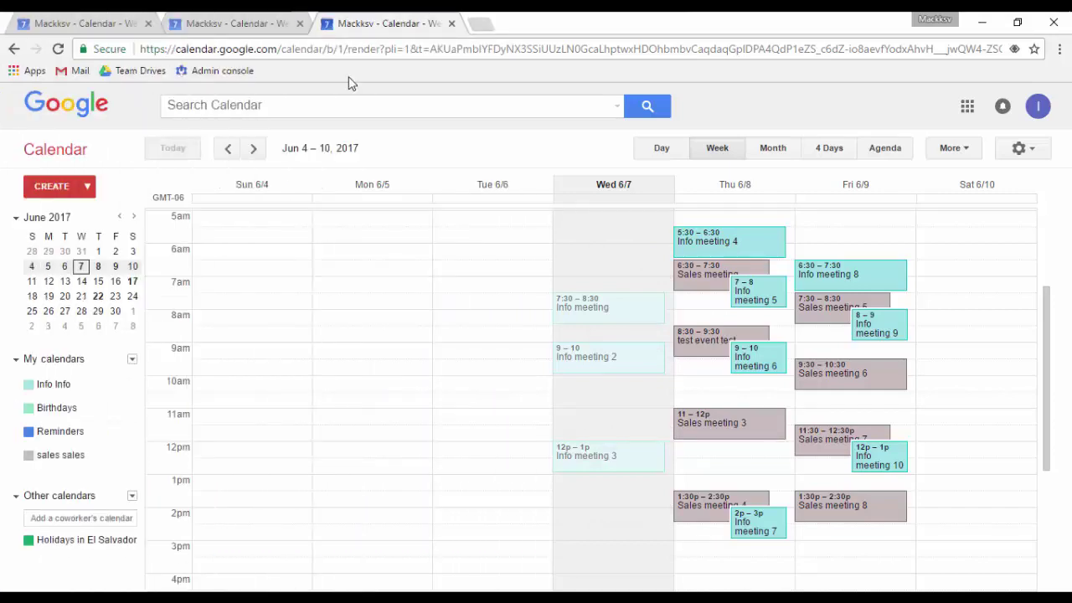
pyautogui.click(98, 515)
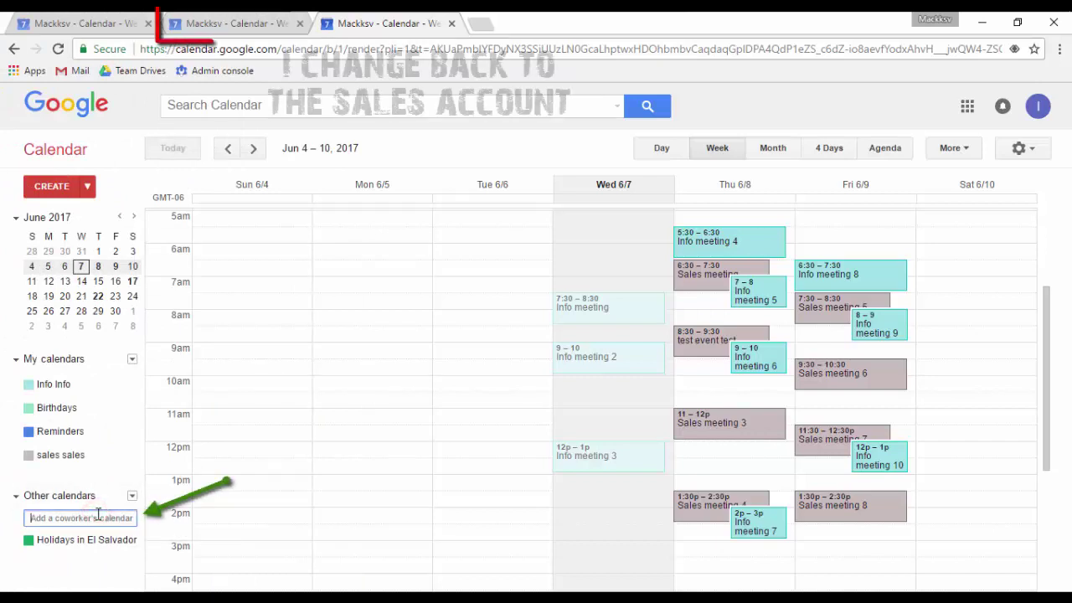
pyautogui.click(240, 32)
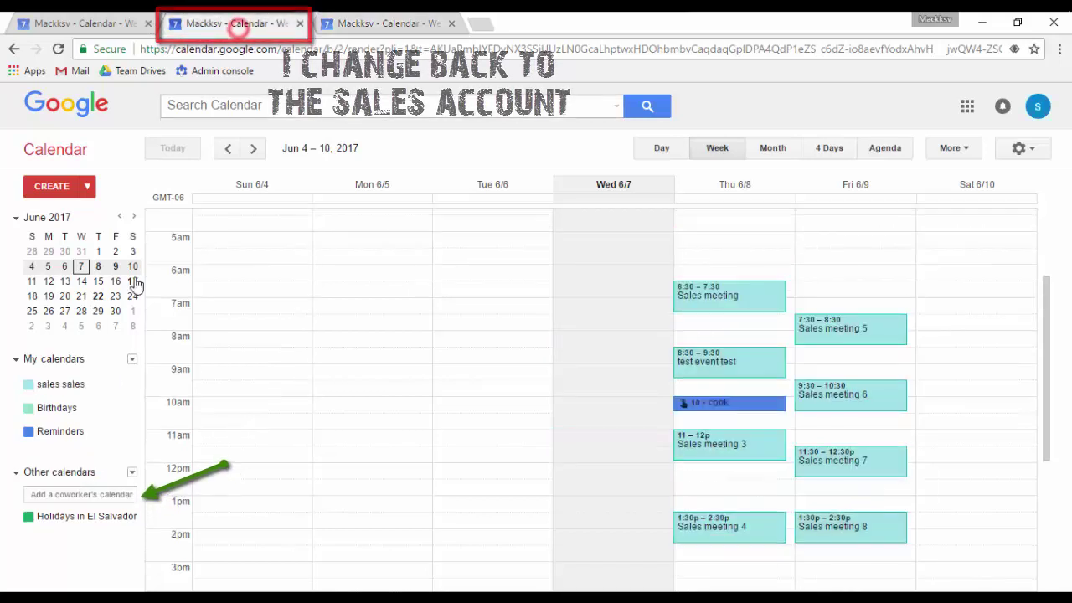
# - Find the coworker calendar with "info" and add "Info Info" to the sales account's other calendars
pyautogui.click(68, 495)
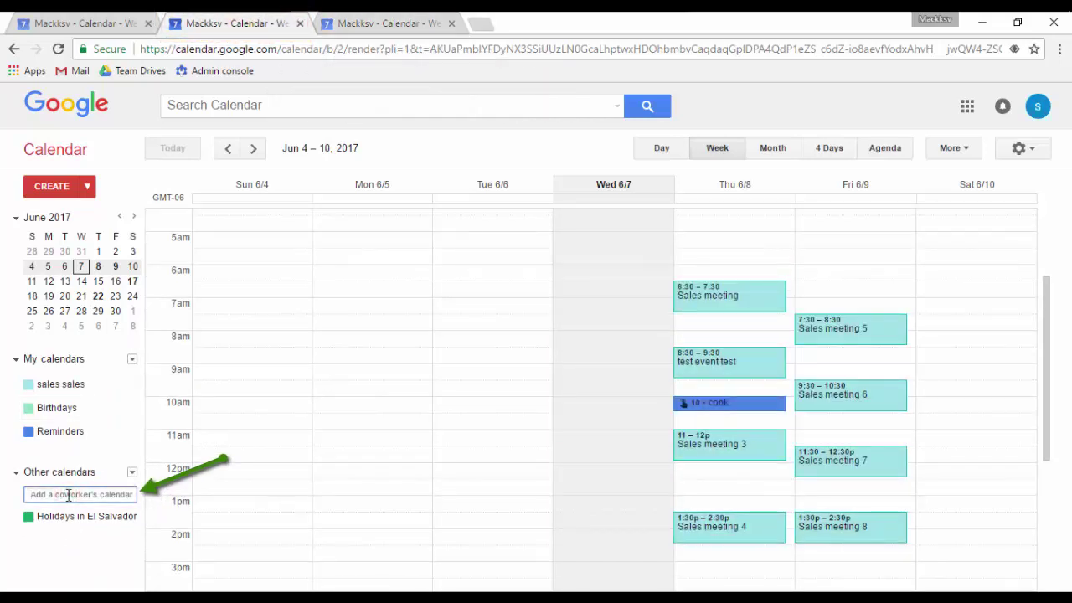
pyautogui.write('info')
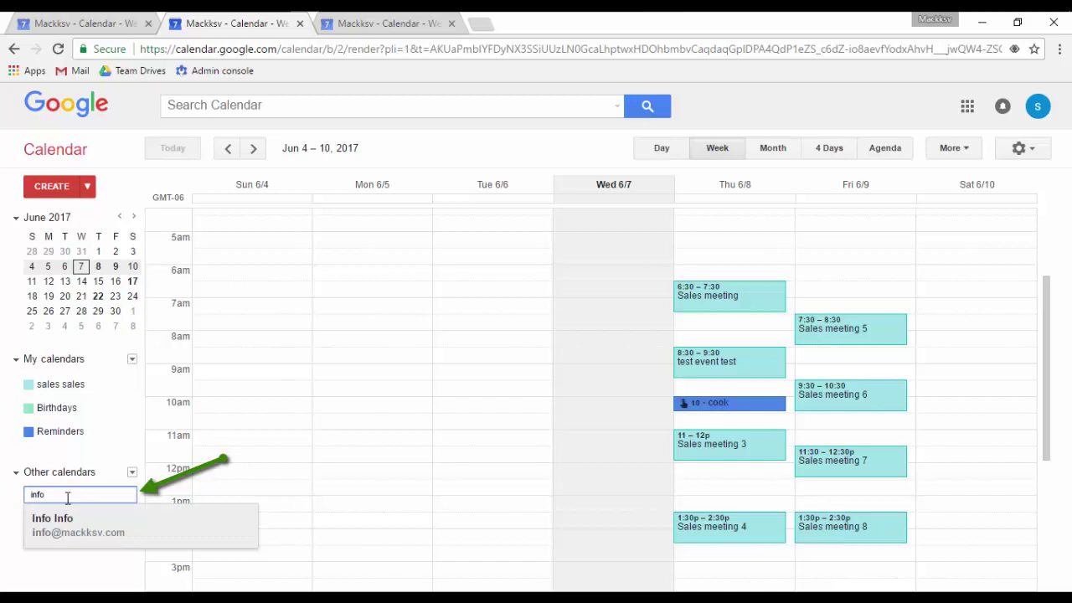
pyautogui.click(60, 526)
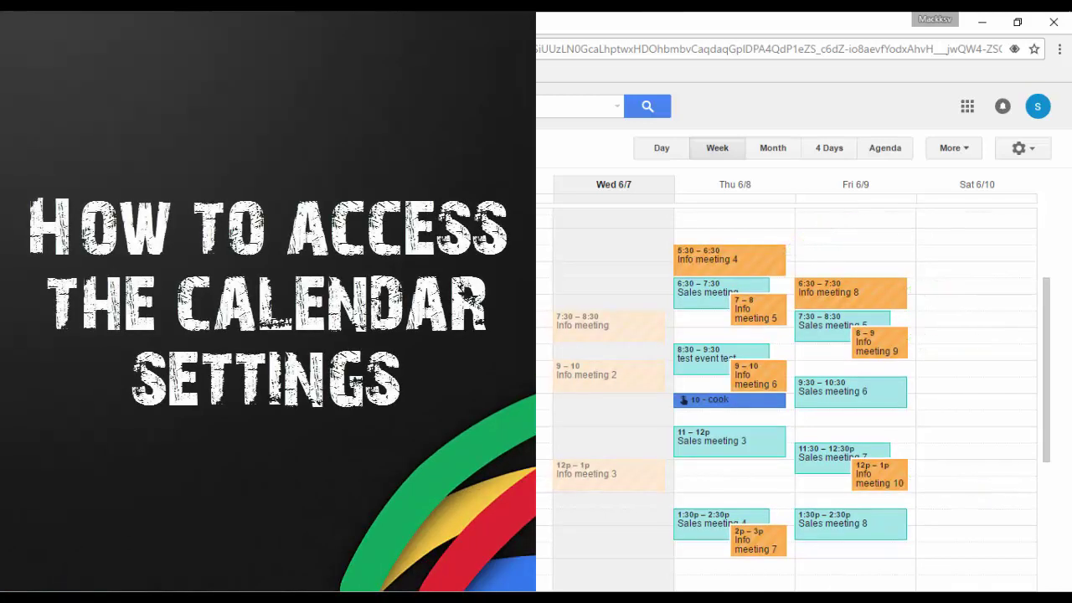
# - View the general calendar settings and return to the calendar without changes
pyautogui.click(1022, 148)
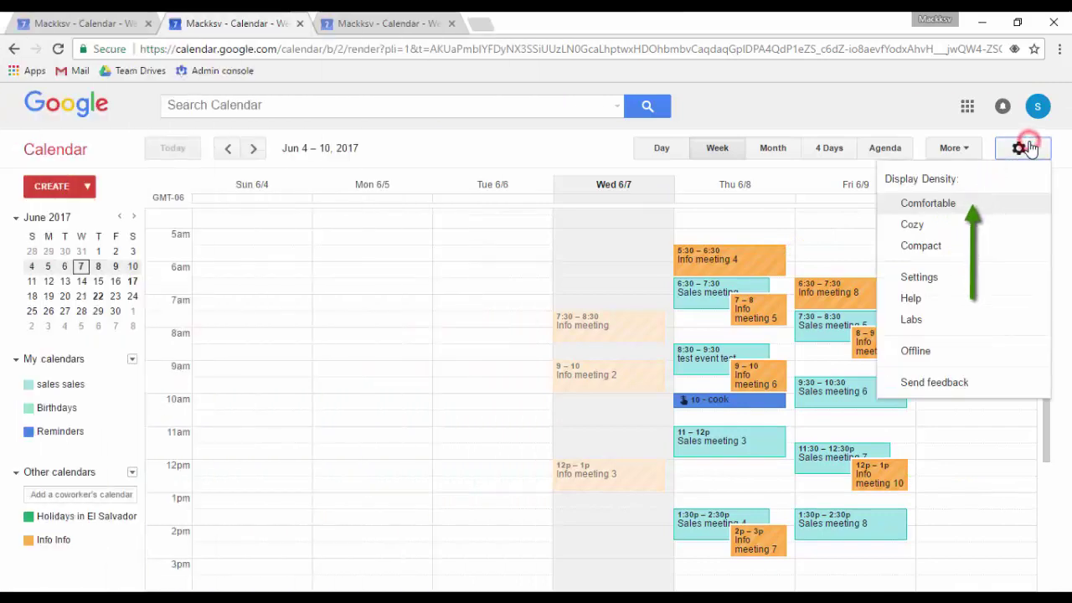
pyautogui.click(960, 281)
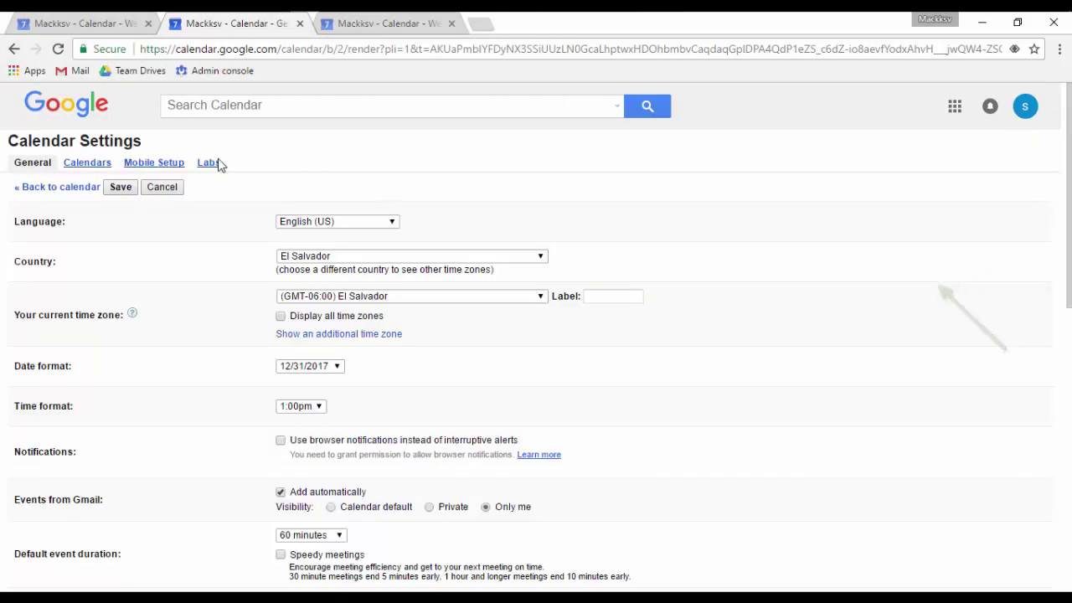
pyautogui.click(87, 187)
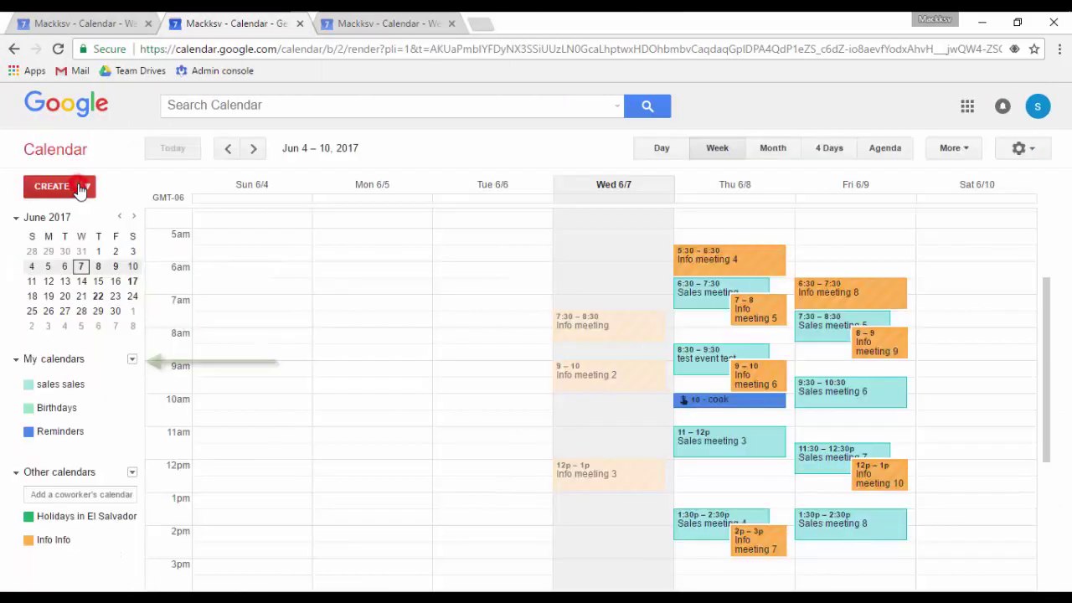
# - Reach the calendar settings through the My calendars options and view the General and Calendars pages
pyautogui.click(133, 358)
pyautogui.click(132, 358)
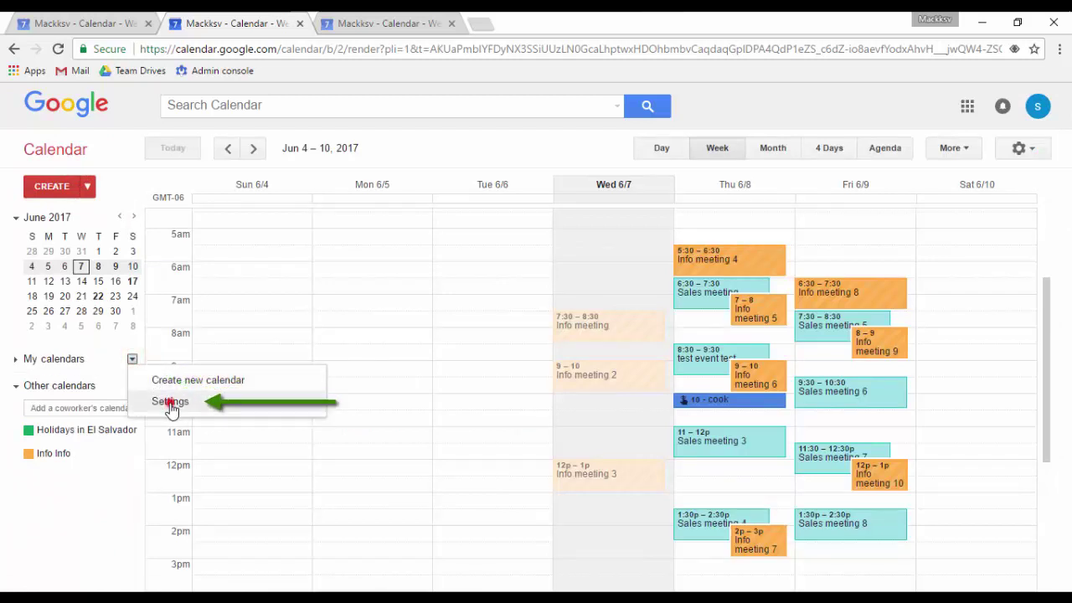
pyautogui.click(169, 405)
pyautogui.click(29, 164)
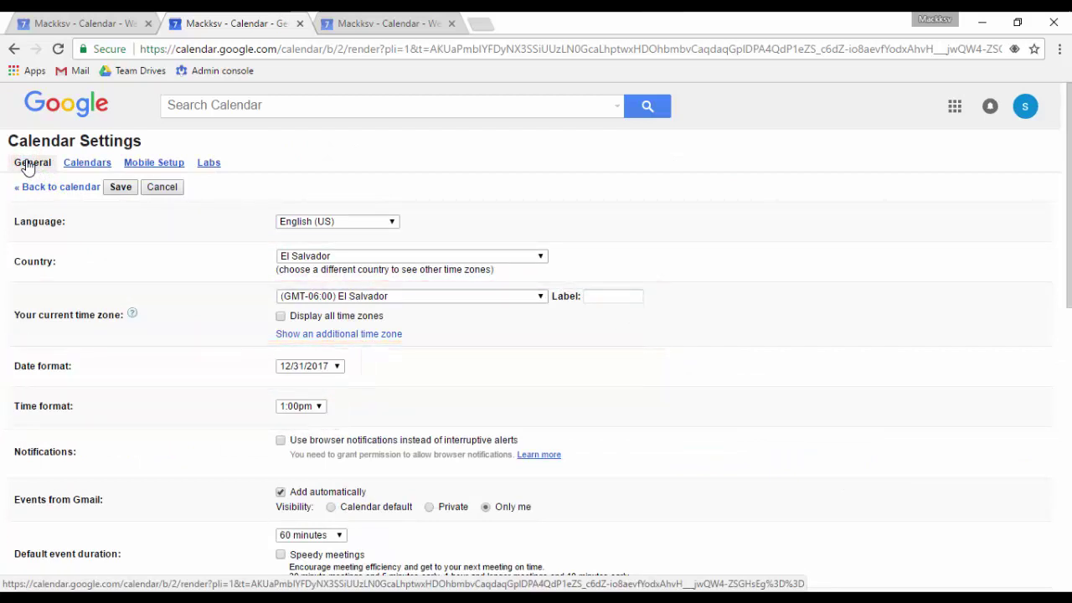
pyautogui.click(84, 167)
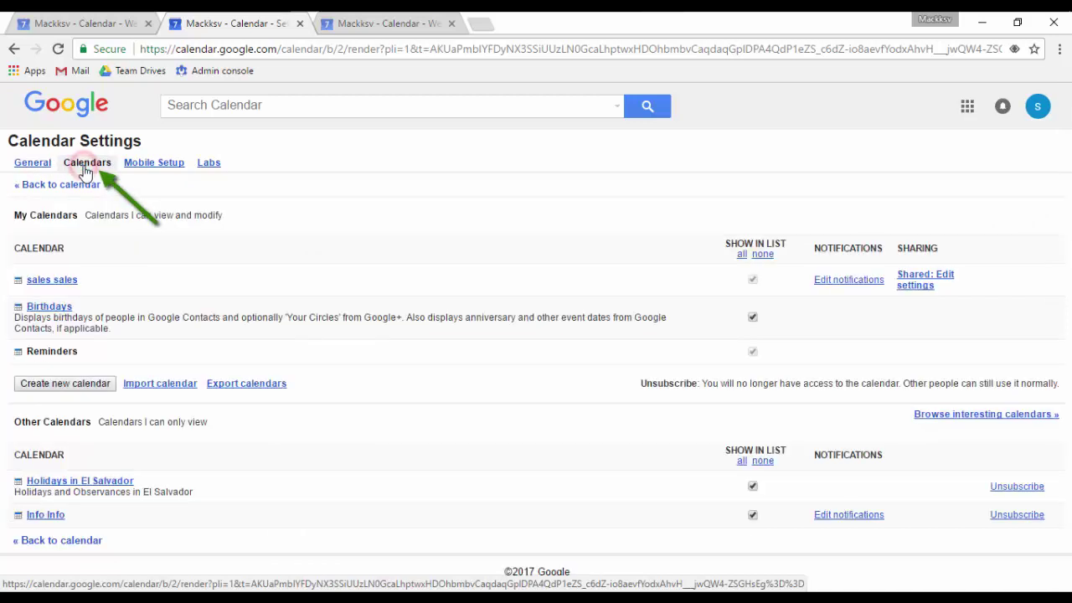
# - Examine the details page of the "sales sales" calendar and return to the week view without saving
pyautogui.click(65, 282)
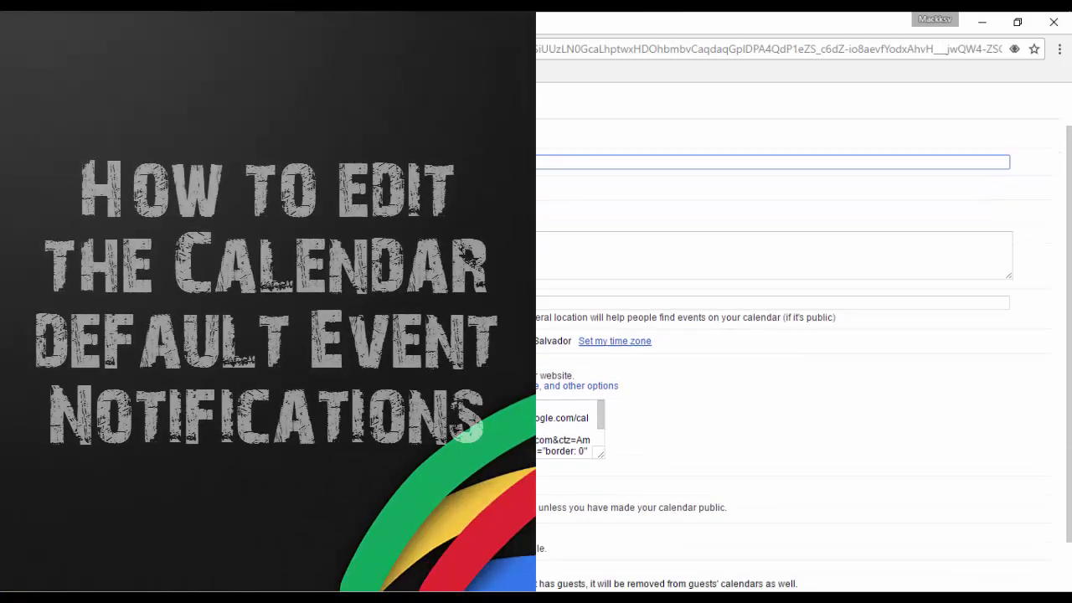
pyautogui.scroll(1, 795, 335)
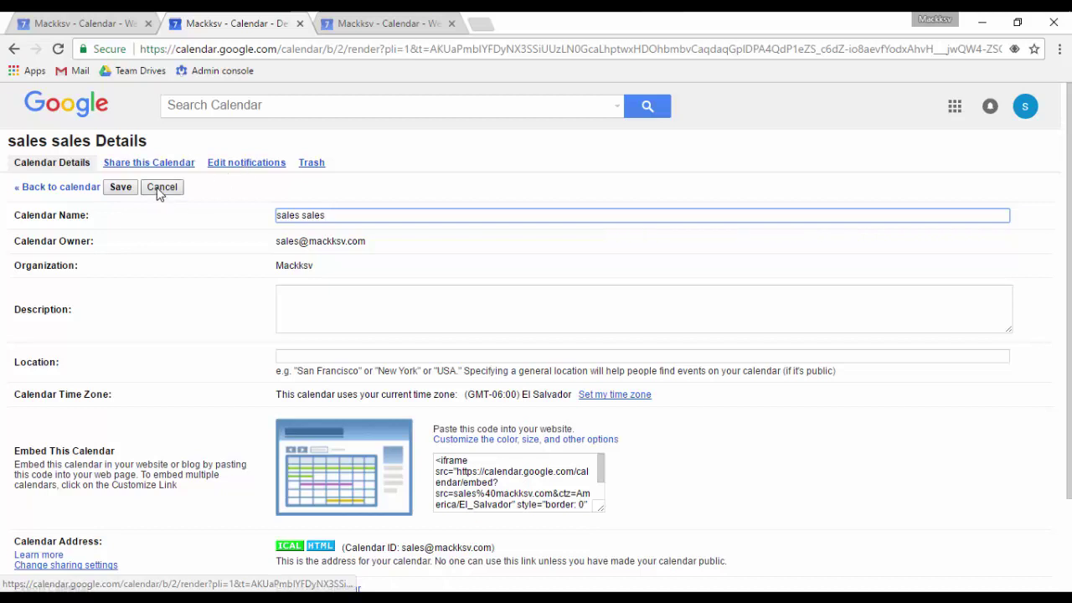
pyautogui.click(159, 189)
pyautogui.click(73, 186)
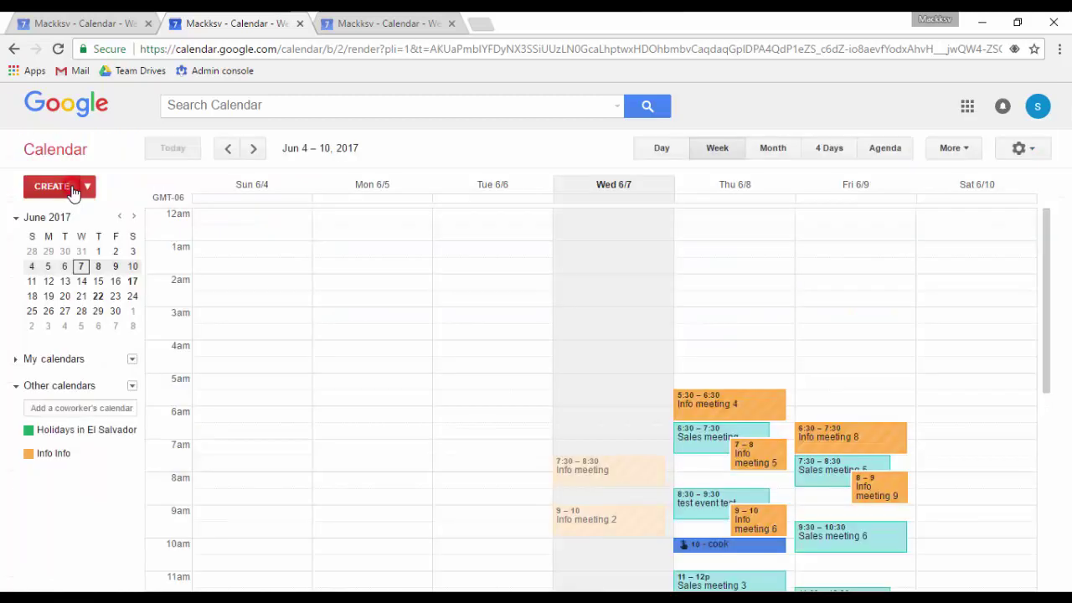
# - For the "sales sales" calendar, add a default Email event notification 10 minutes before and an all-day notification 1 day before at 9:00am, and save
pyautogui.click(16, 359)
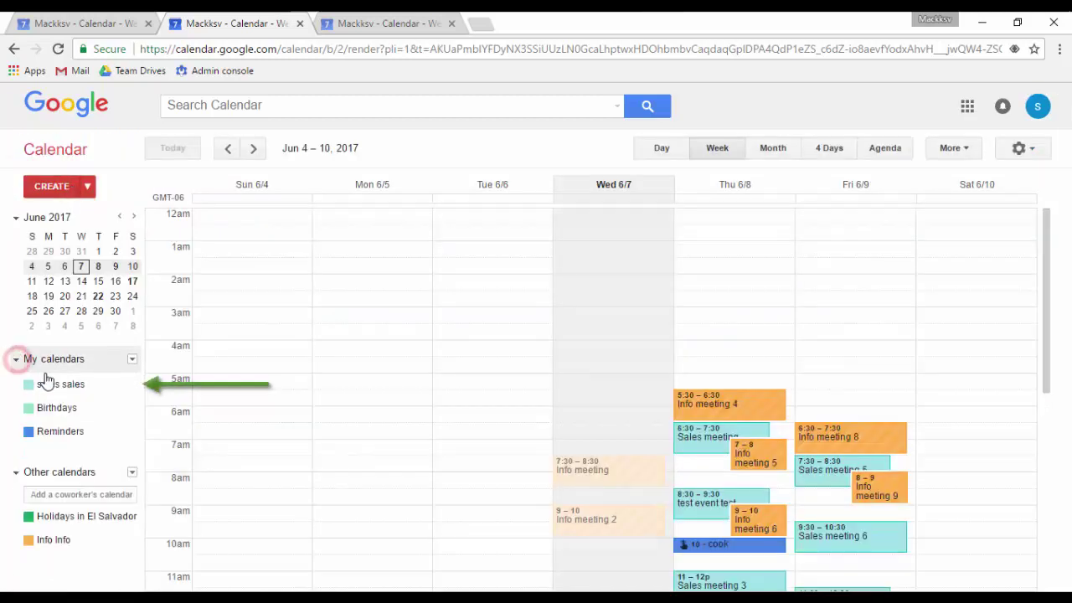
pyautogui.click(131, 384)
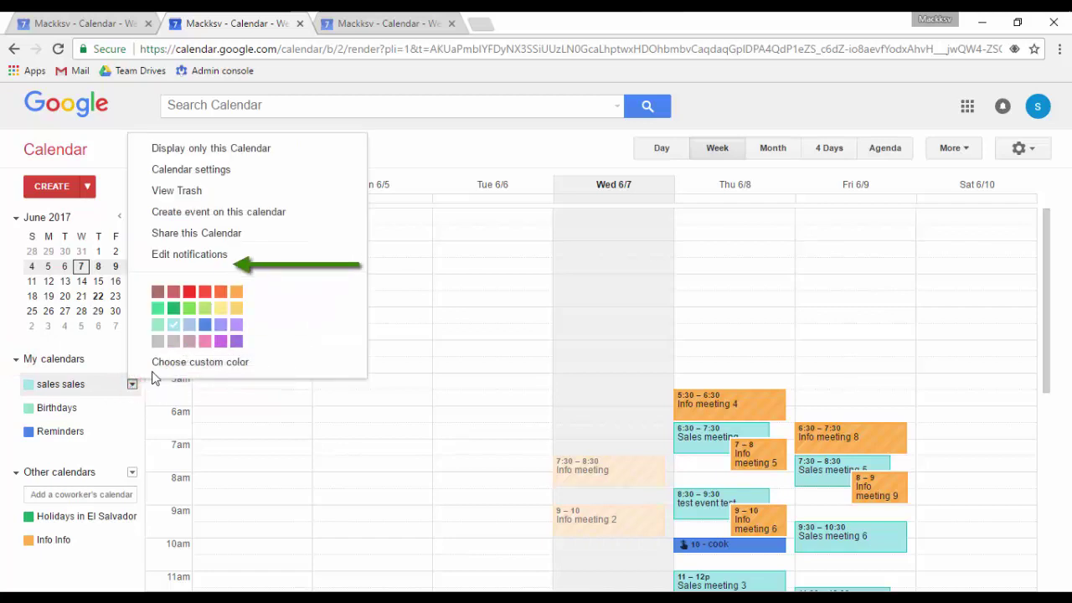
pyautogui.click(208, 255)
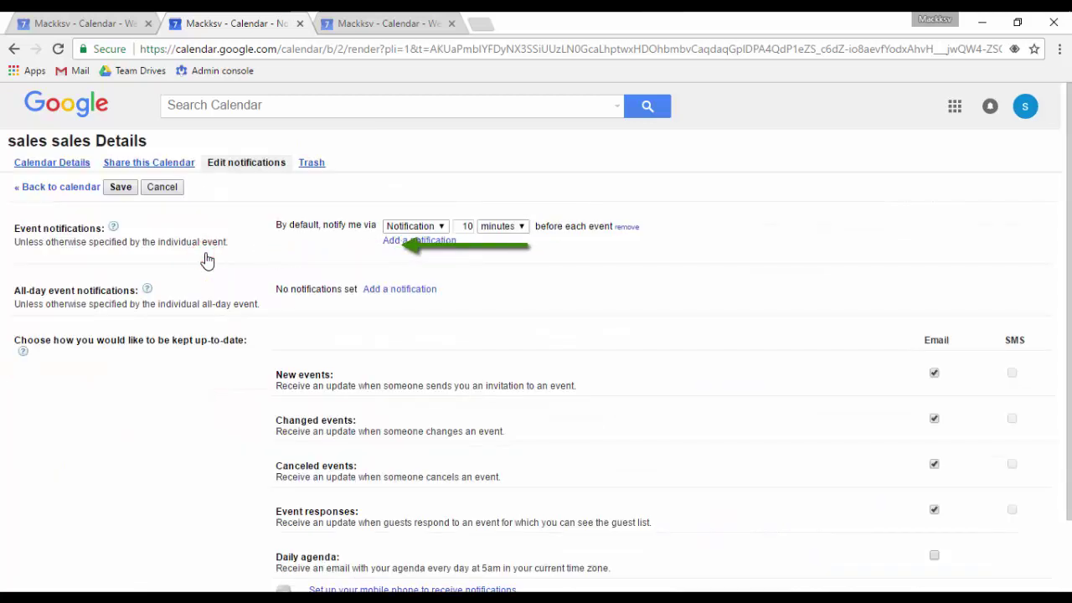
pyautogui.click(409, 242)
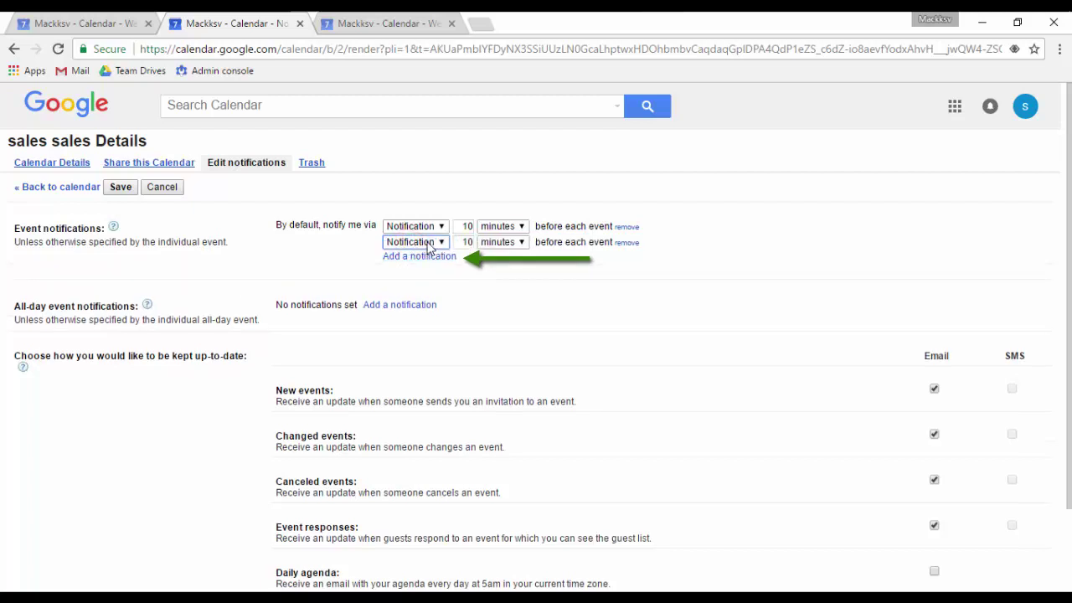
pyautogui.click(439, 244)
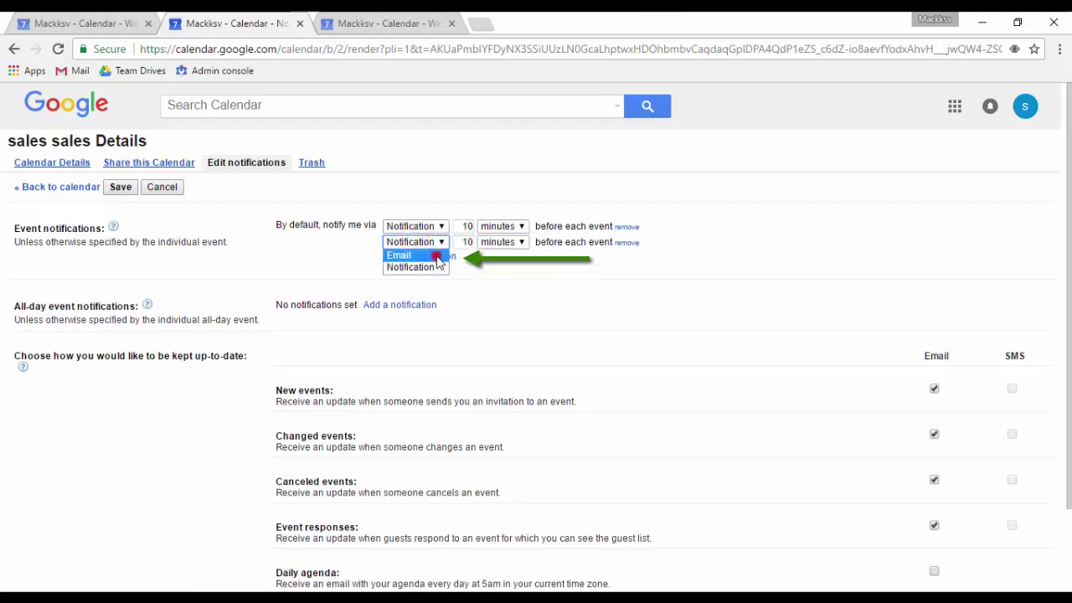
pyautogui.click(435, 254)
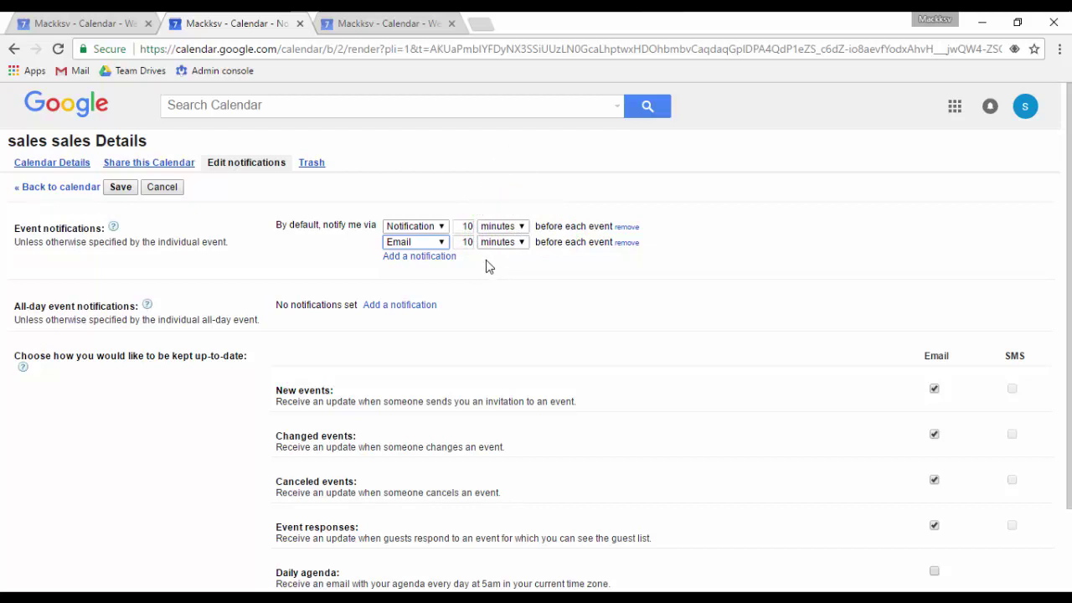
pyautogui.click(412, 306)
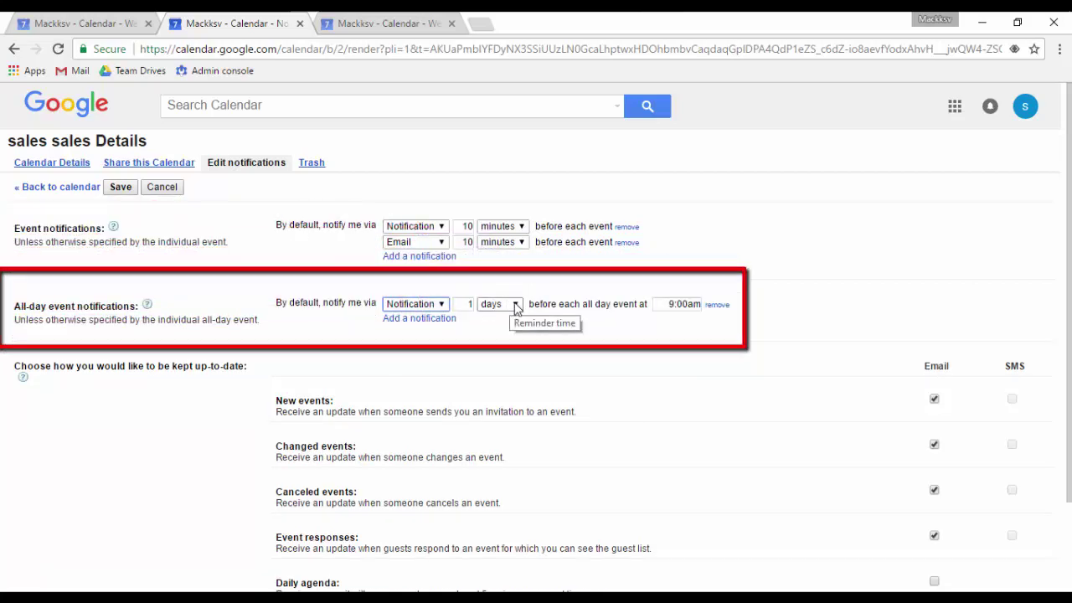
pyautogui.click(121, 187)
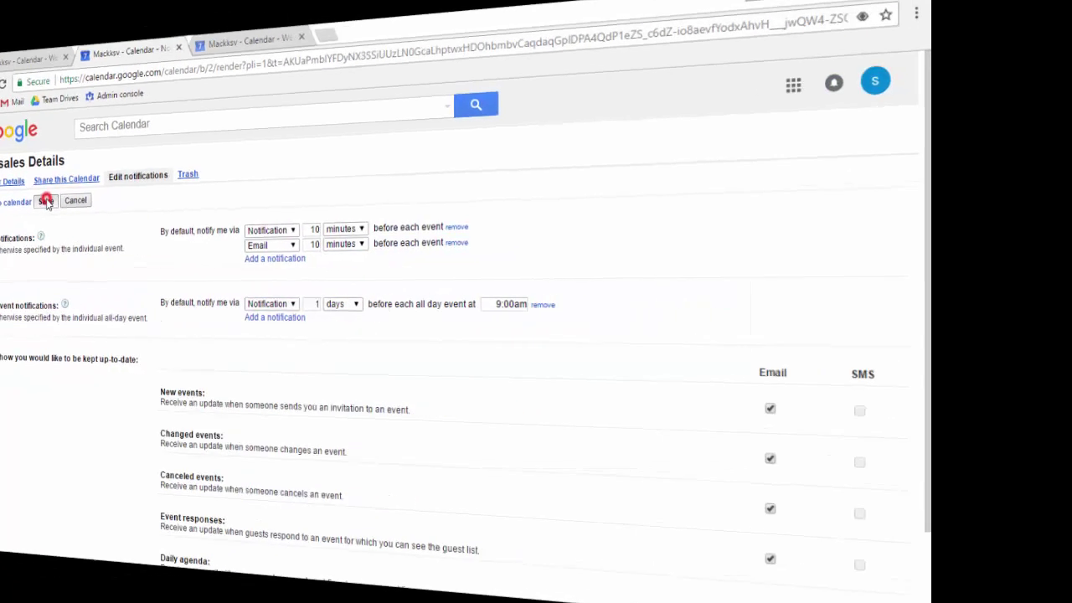